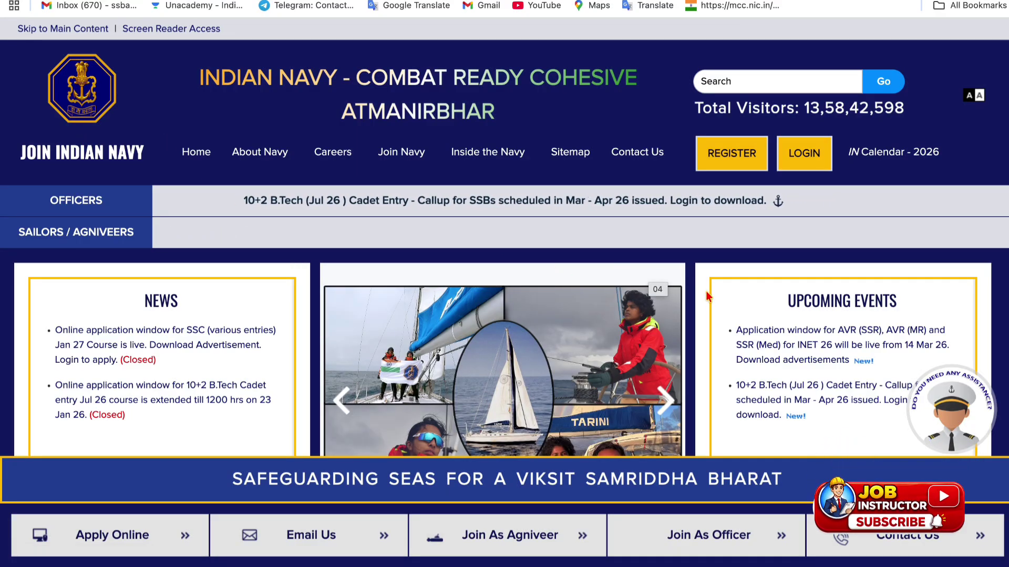
Open the Agniveer application-window announcement and highlight the SSR and SSR (Med) entries and the 14 Mar opening date
left_click(757, 341)
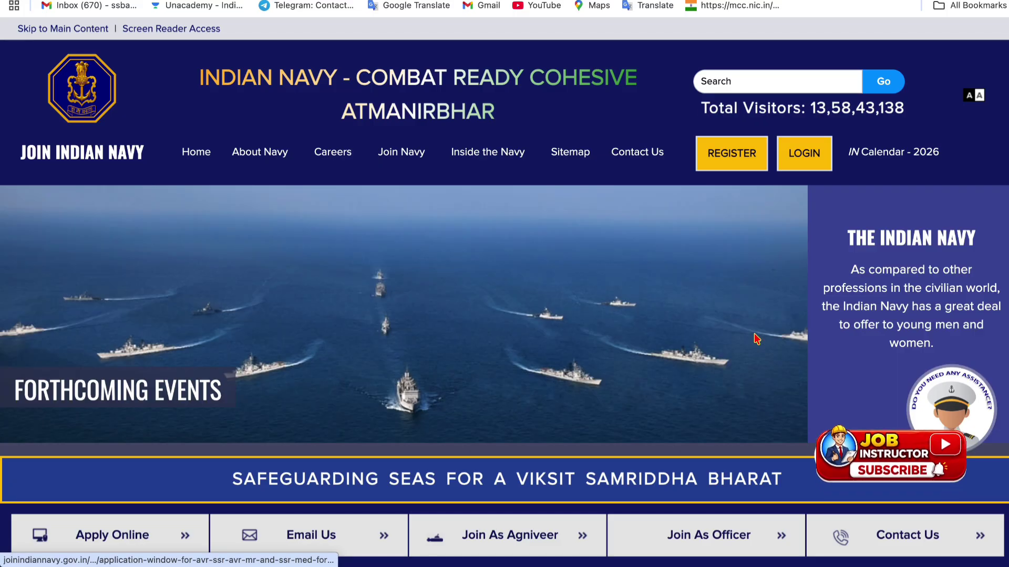
scroll(377, 339, "down", 3)
scroll(377, 338, "down", 2)
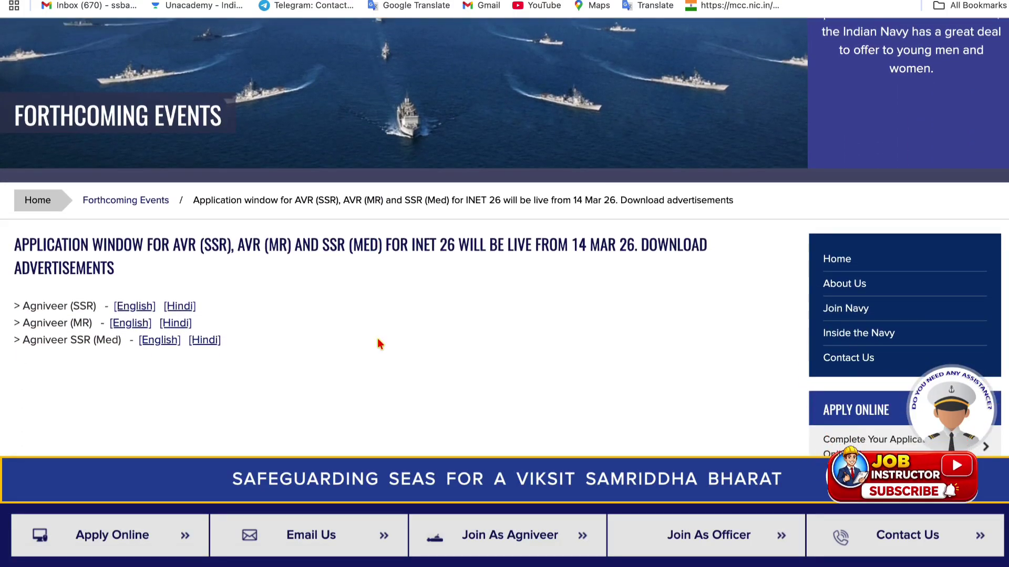
left_click_drag(31, 307, 102, 307)
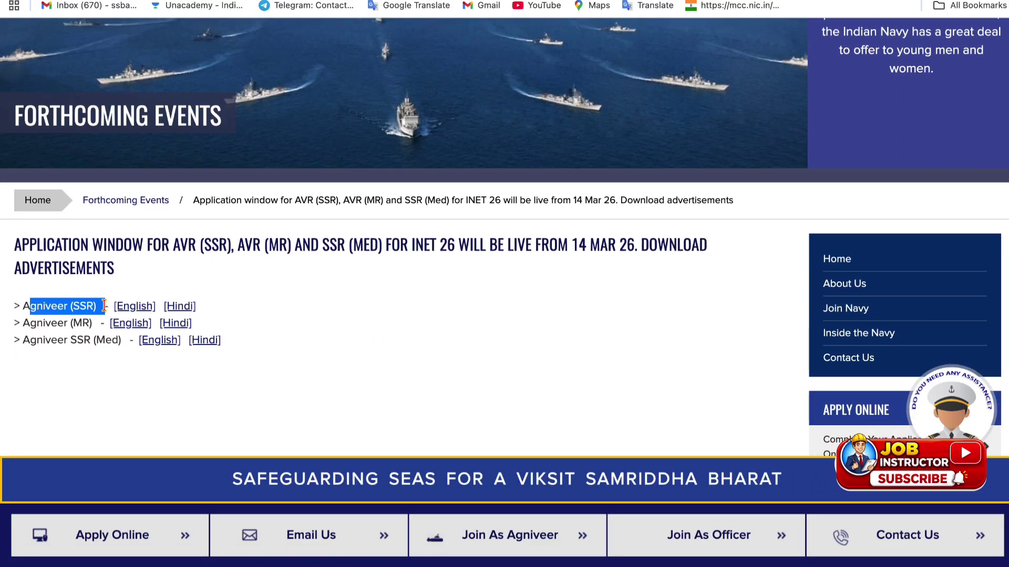
left_click_drag(36, 323, 119, 340)
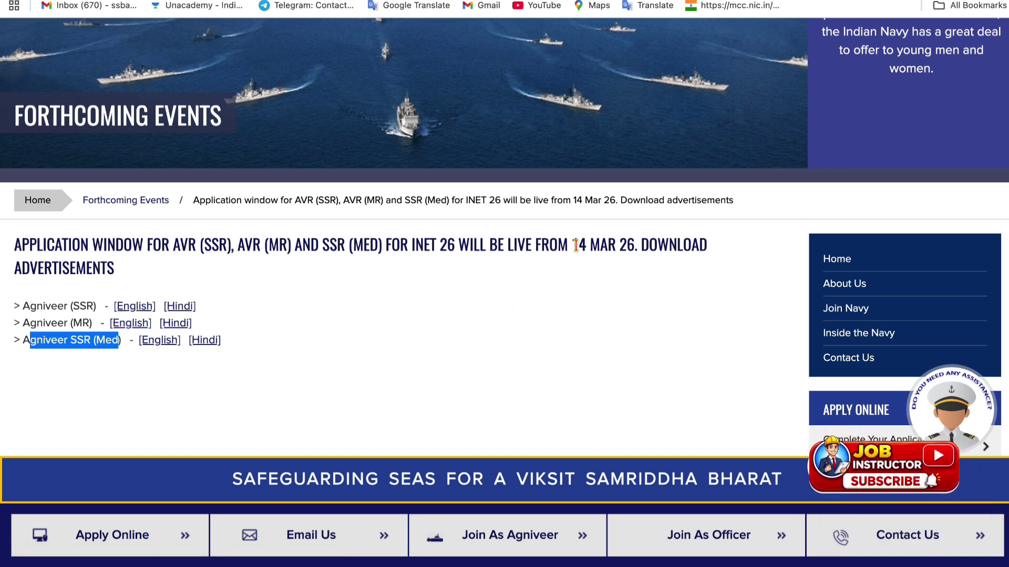
left_click_drag(572, 245, 637, 245)
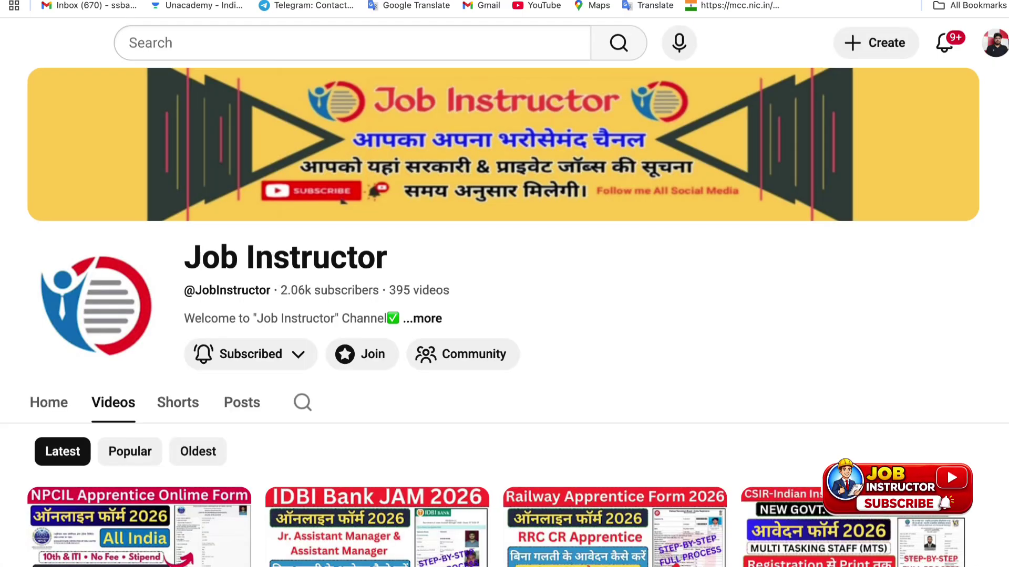
left_click(292, 354)
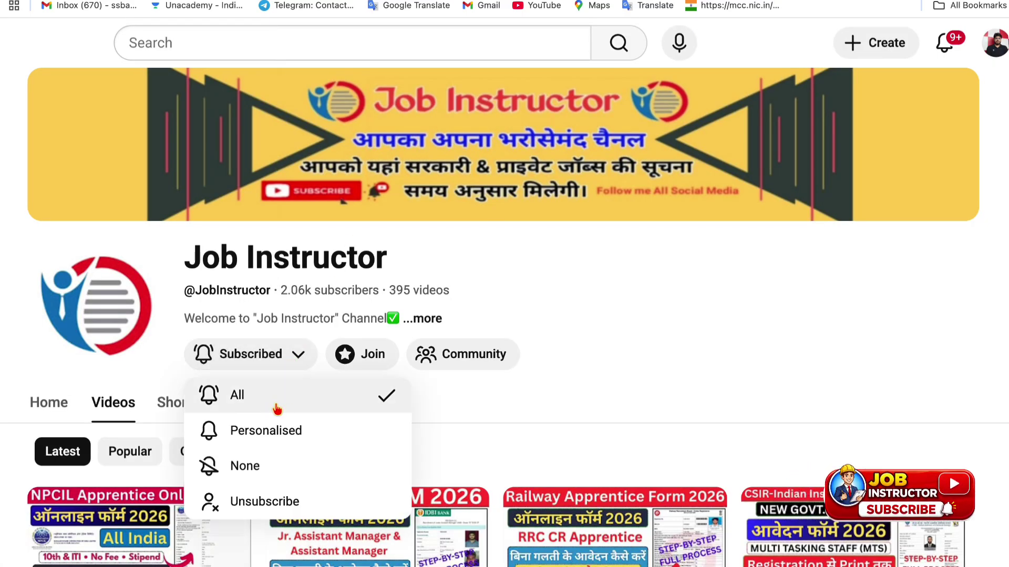
left_click(881, 316)
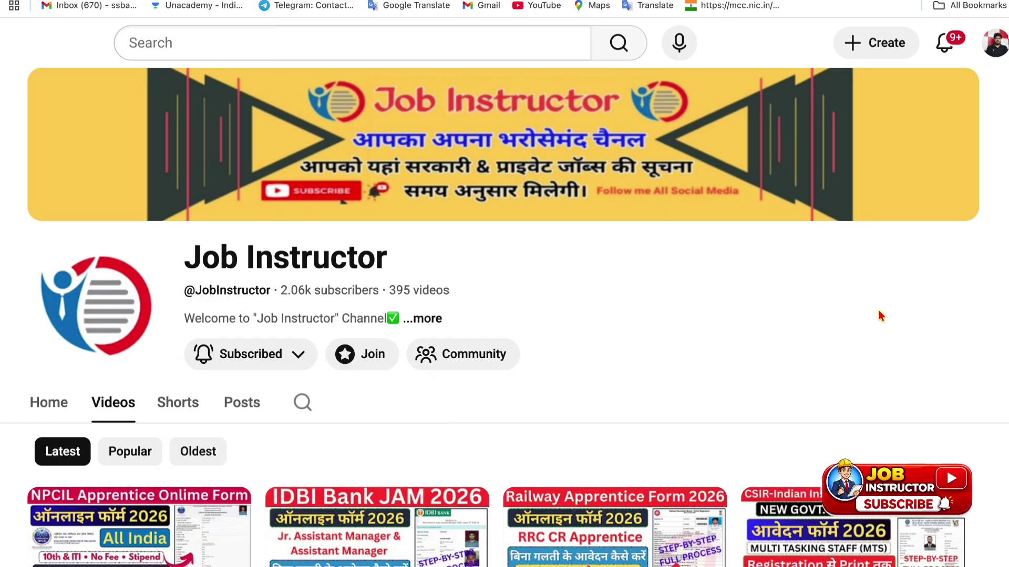
scroll(881, 315, "down", 5)
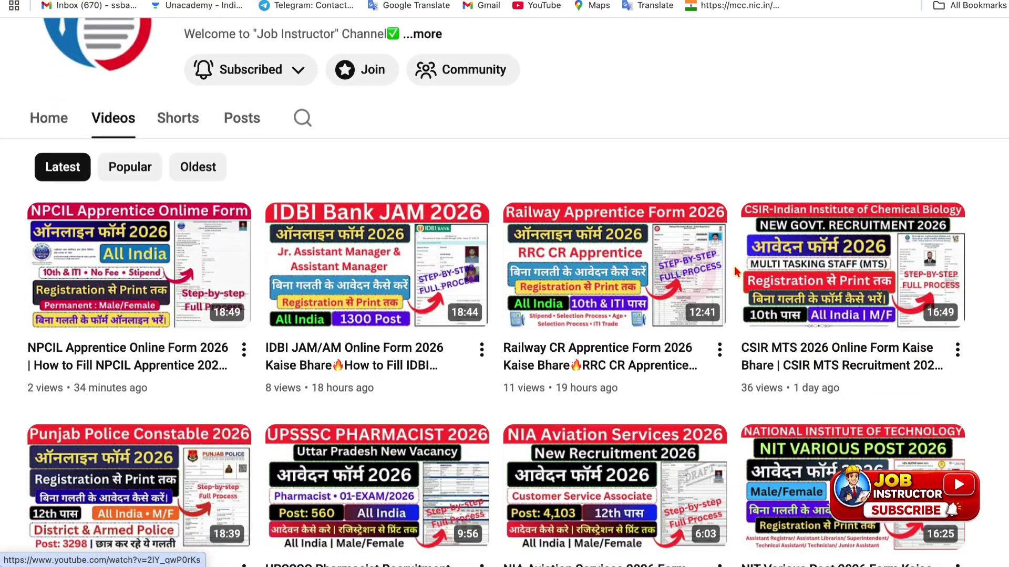
scroll(229, 288, "down", 3)
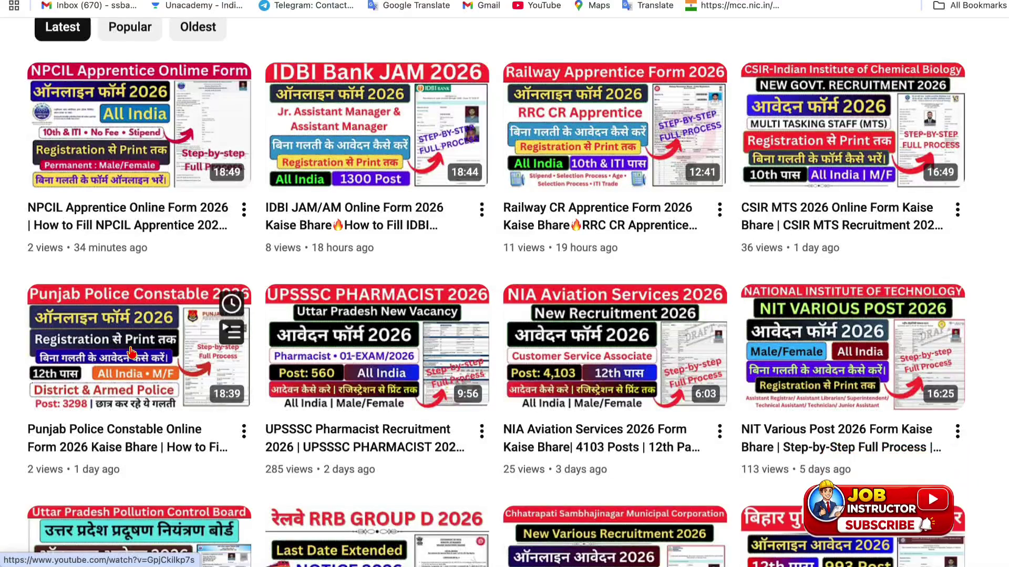
scroll(263, 330, "down", 3)
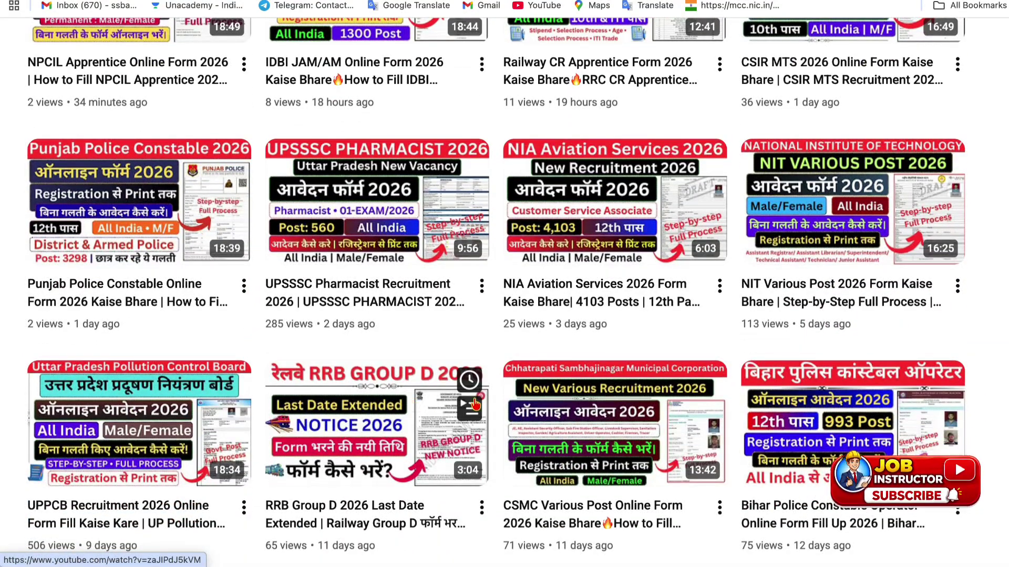
scroll(581, 444, "down", 3)
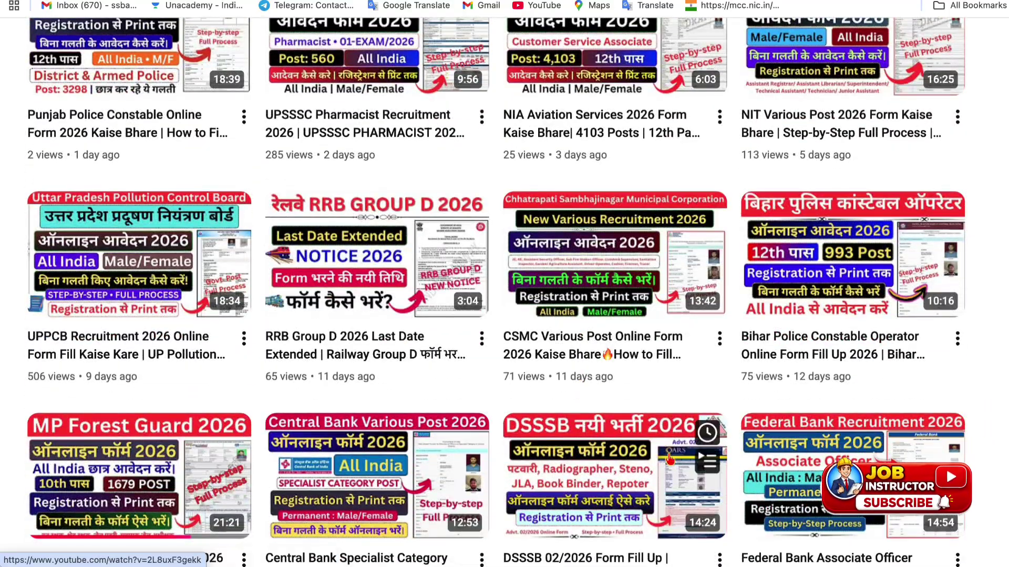
scroll(493, 508, "down", 3)
scroll(493, 508, "up", 15)
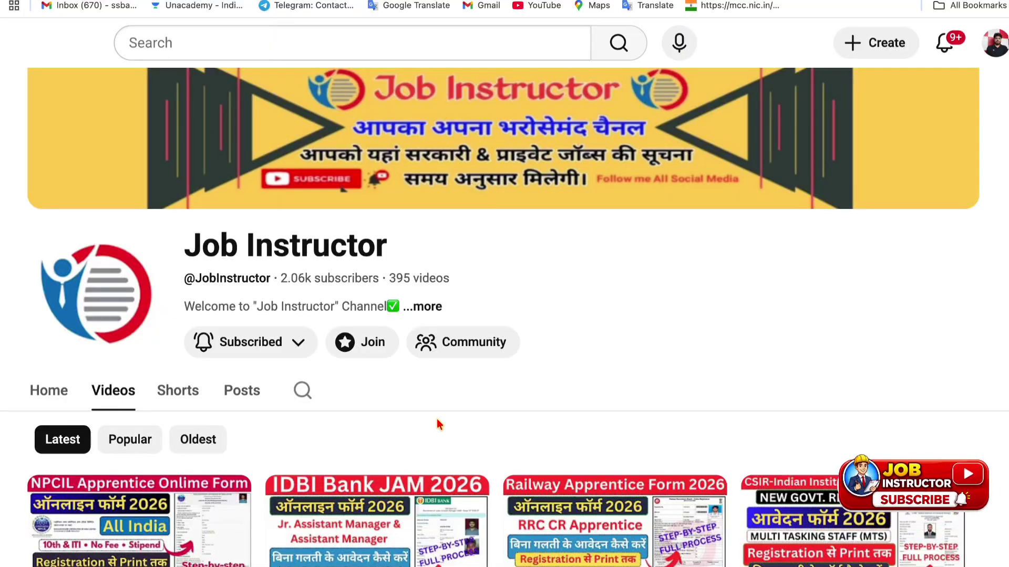
scroll(439, 421, "down", 2)
scroll(437, 420, "down", 2)
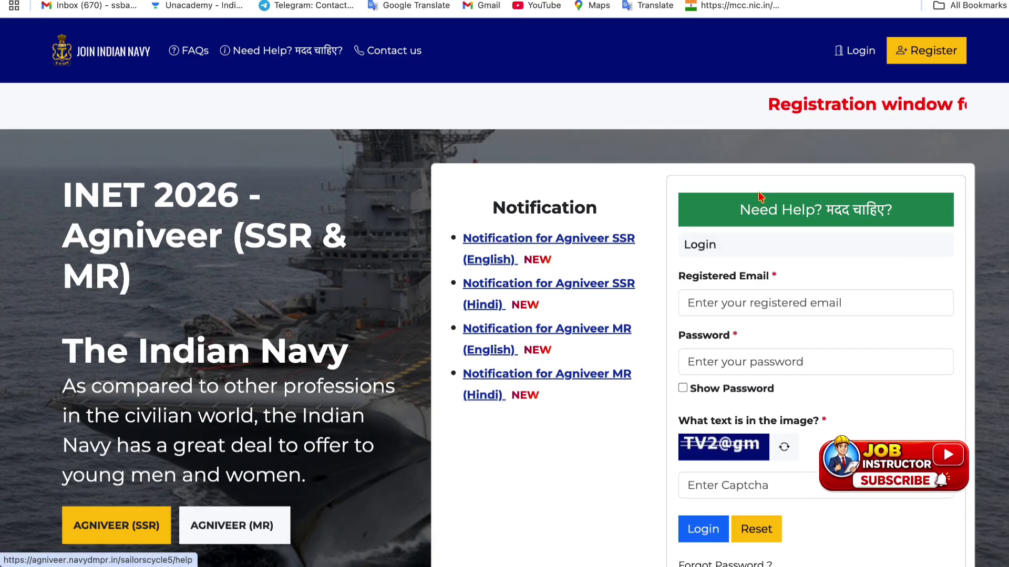
Open the Agniveer SSR notification PDF and highlight AGNIVEER, SSR and MR in its title
scroll(634, 215, "down", 3)
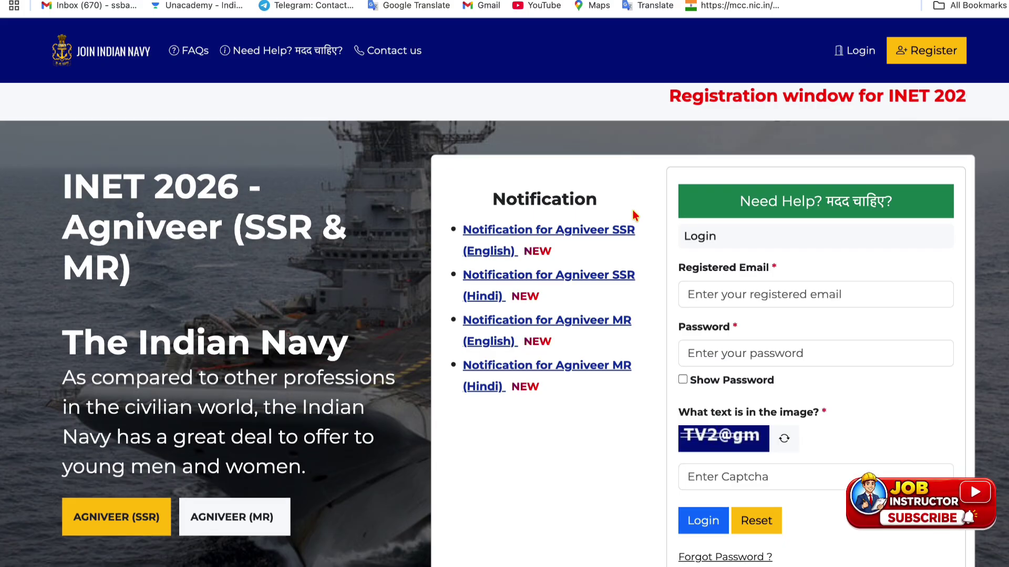
left_click(634, 194)
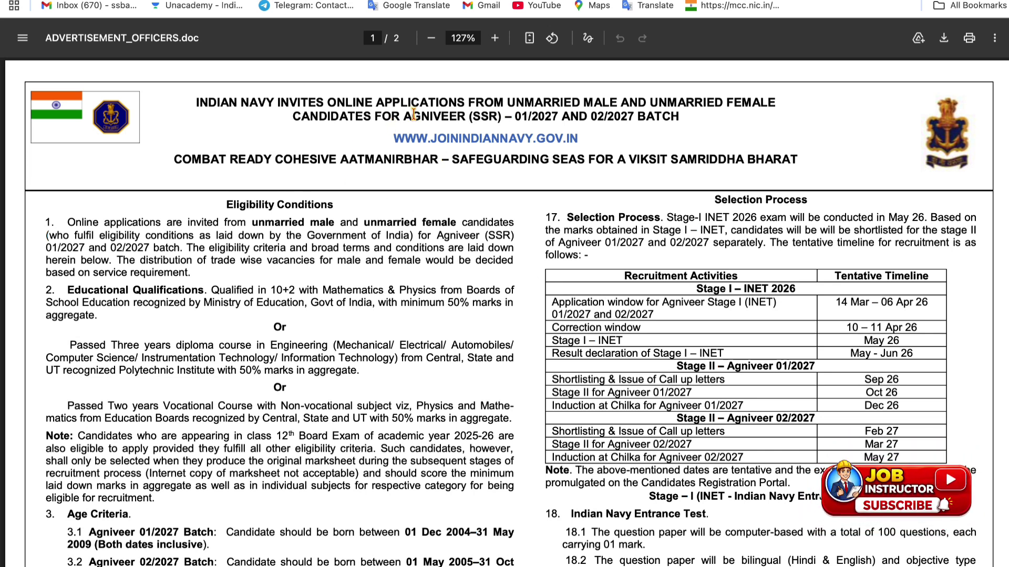
left_click_drag(407, 115, 518, 114)
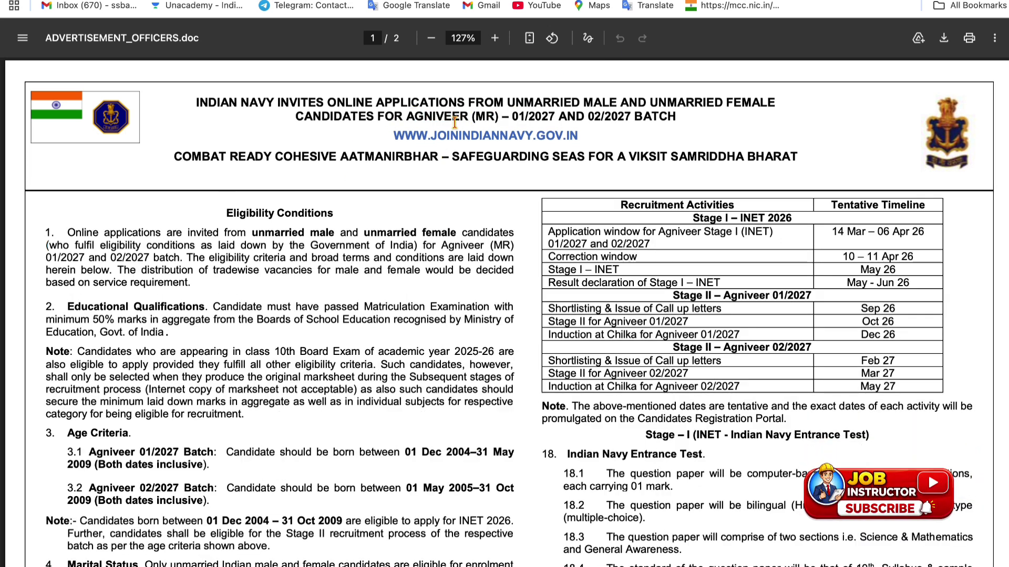
double_click(412, 115)
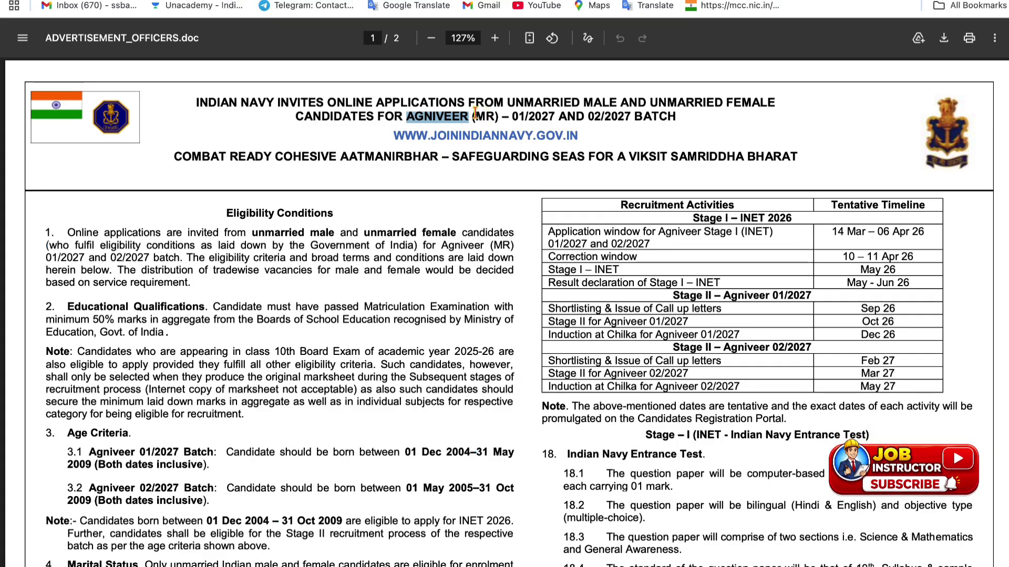
left_click_drag(475, 113, 494, 111)
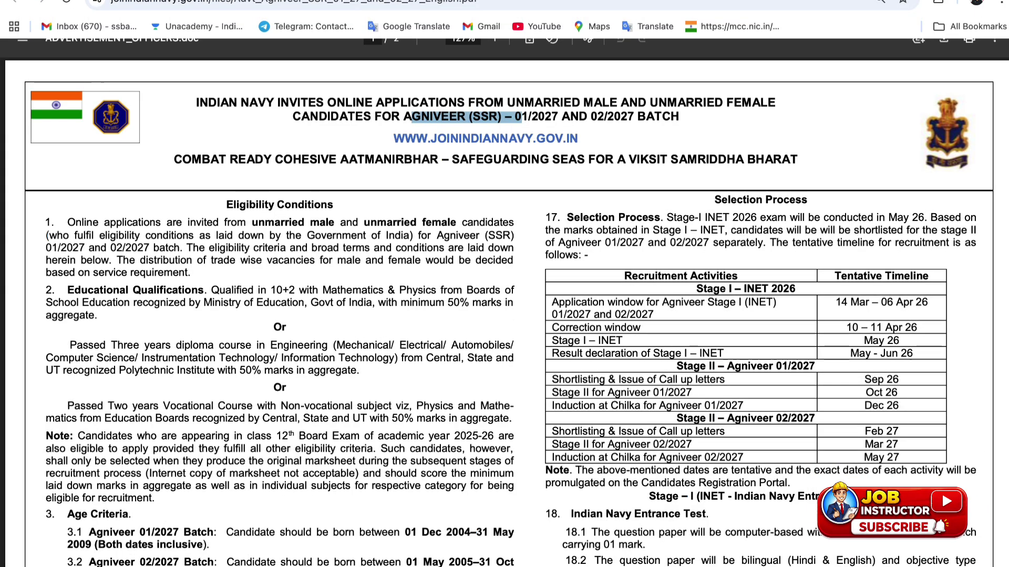
left_click_drag(472, 112, 494, 112)
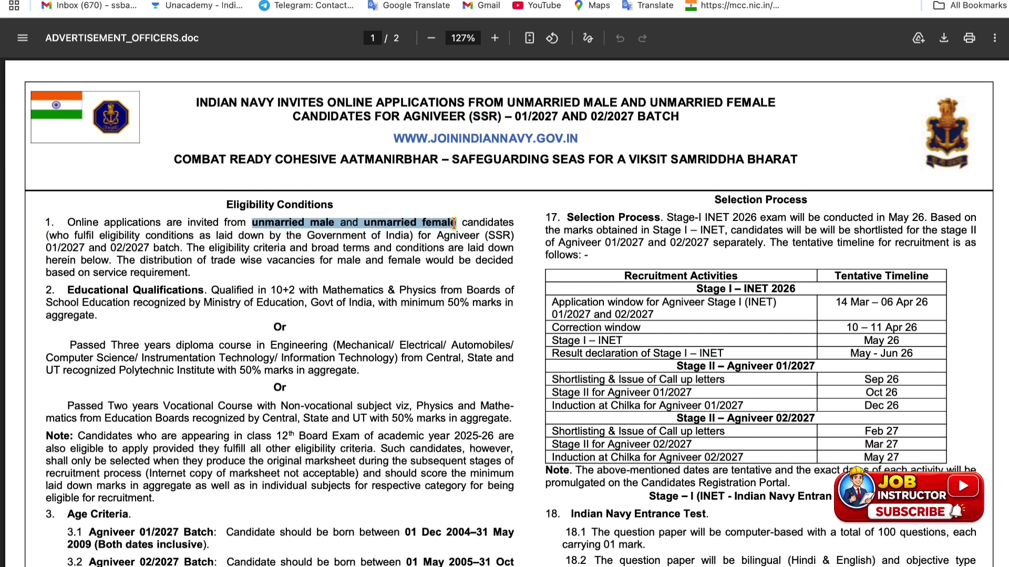
Highlight the 10+2 Maths & Physics, Ministry of Education and three-year diploma qualification requirements
left_click_drag(218, 290, 489, 288)
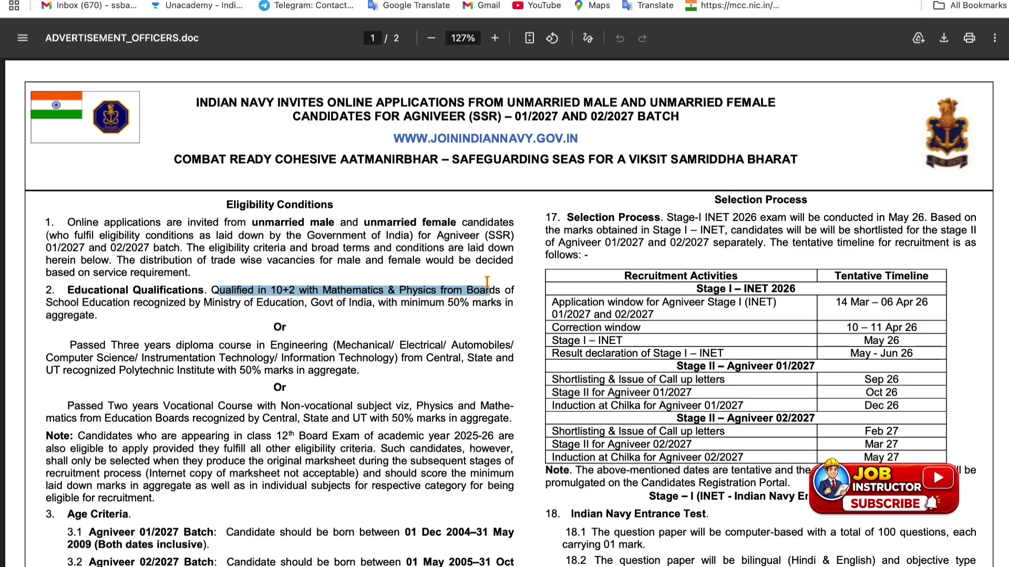
left_click_drag(203, 300, 271, 299)
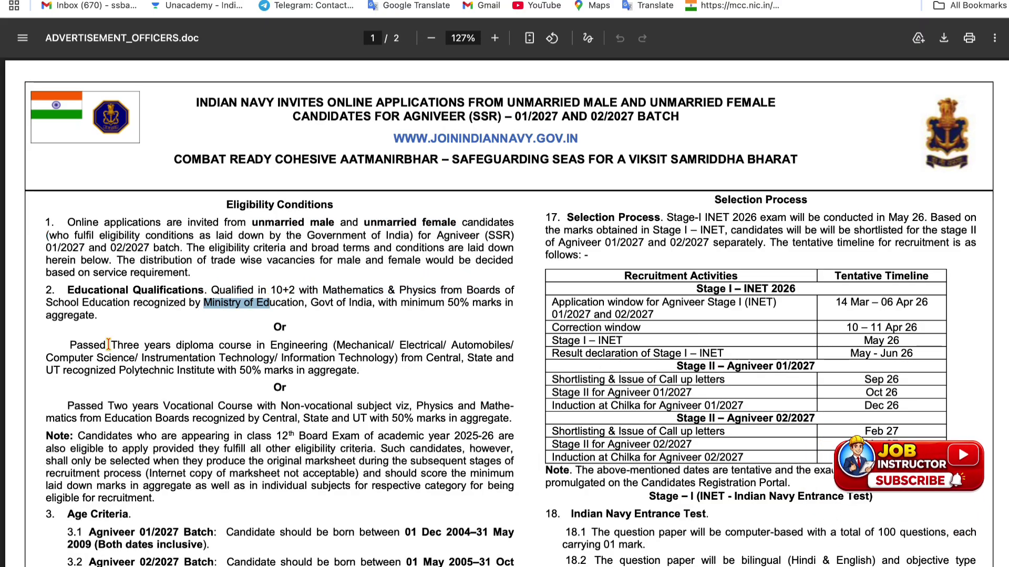
left_click_drag(76, 344, 370, 356)
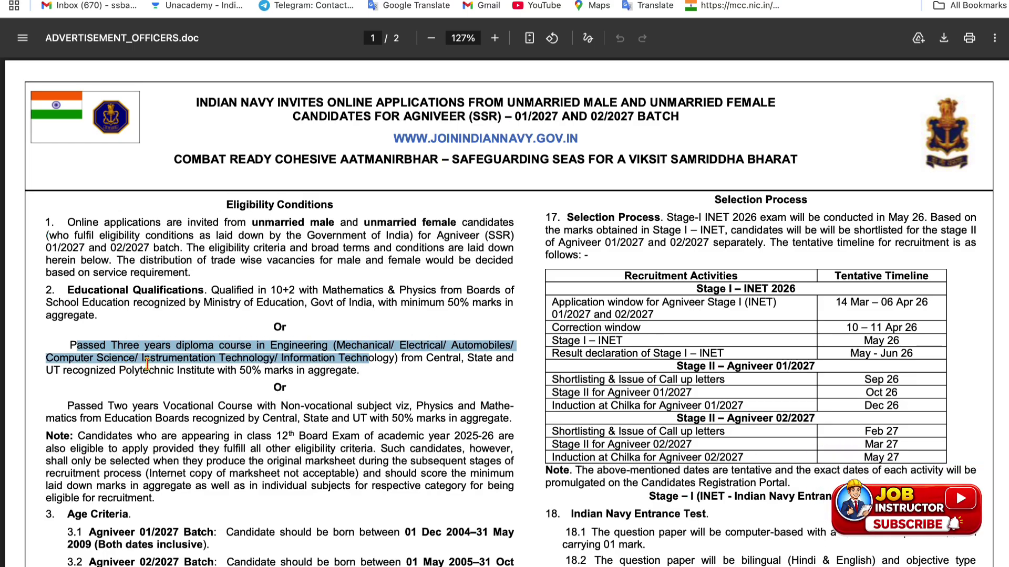
Highlight the two-year vocational course alternative among the educational qualifications
left_click(373, 366)
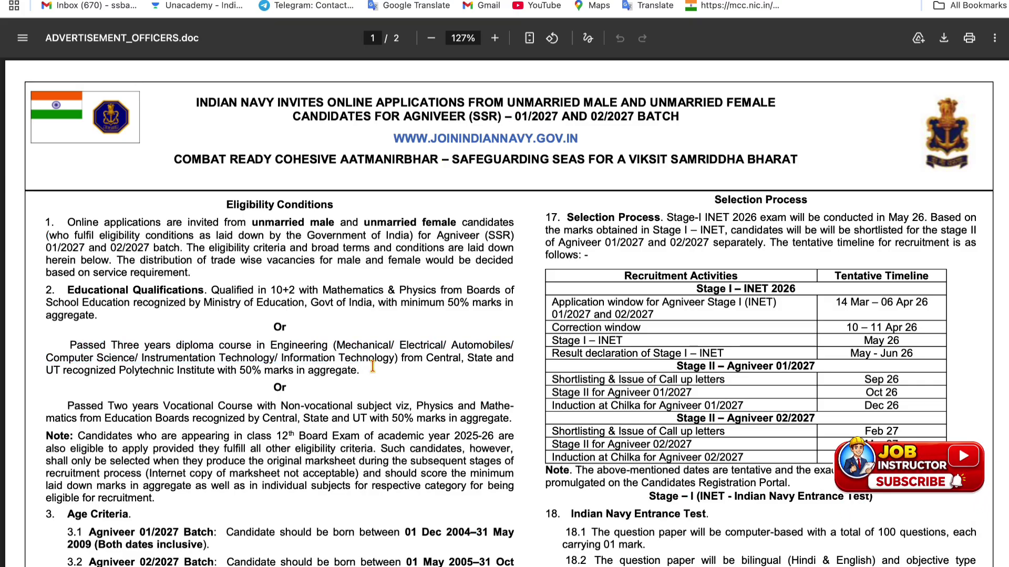
scroll(373, 367, "down", 2)
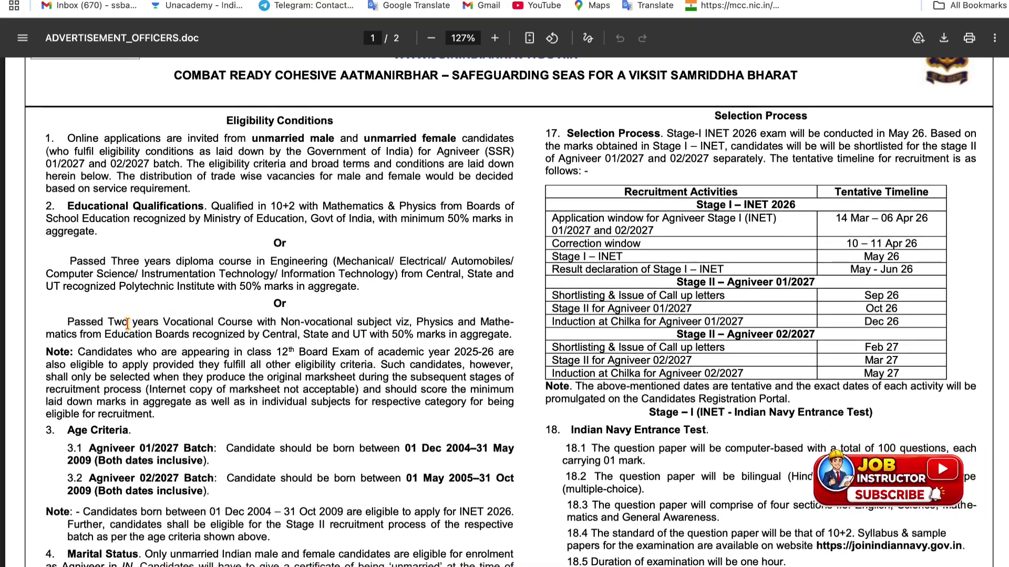
left_click_drag(159, 324, 332, 321)
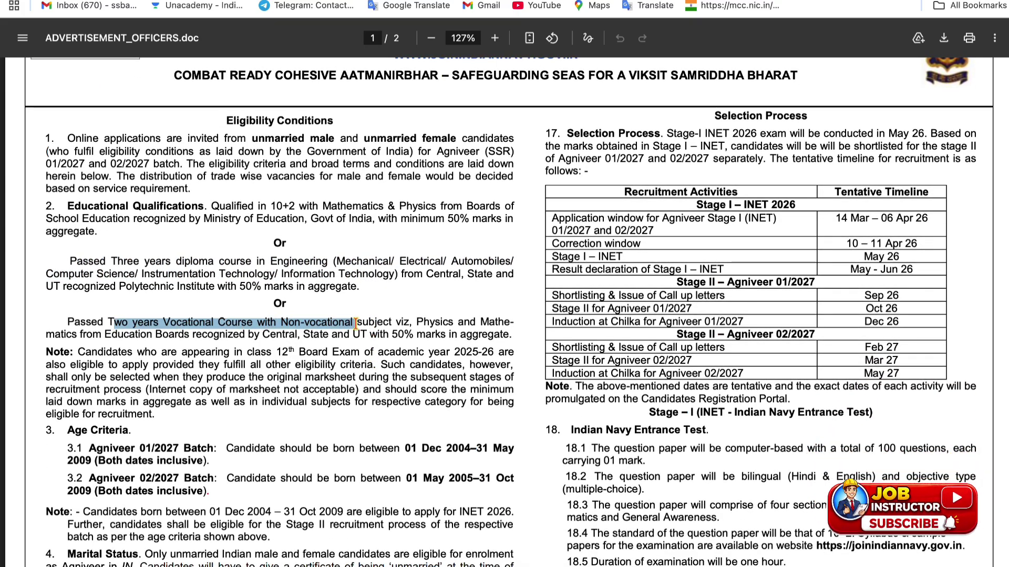
scroll(251, 356, "down", 3)
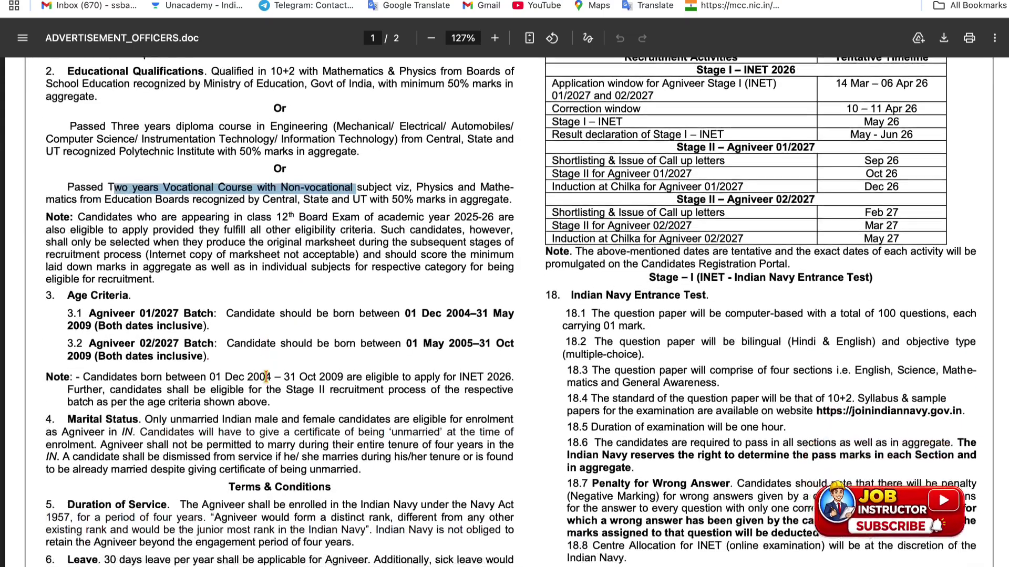
left_click(113, 311)
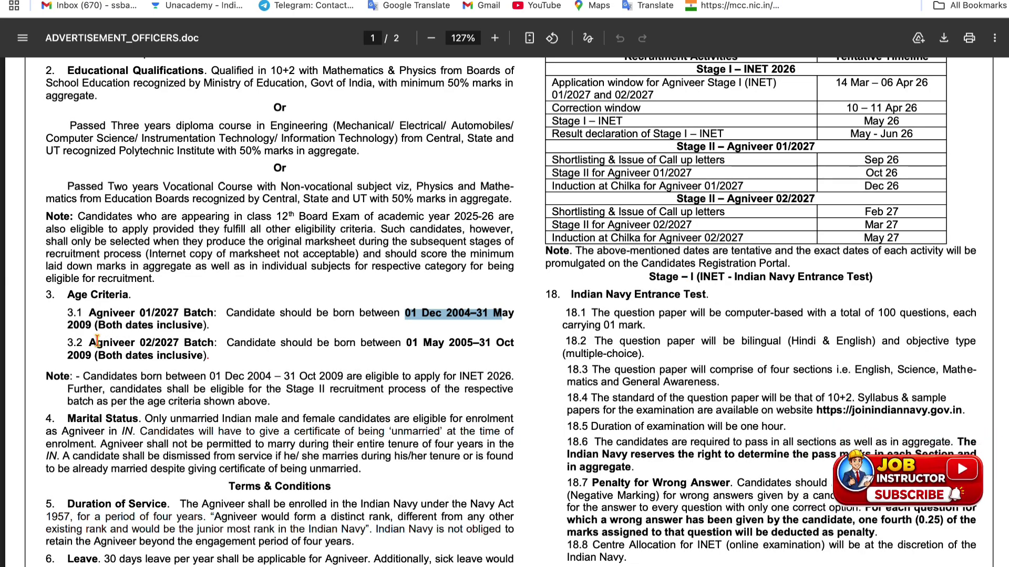
Highlight the 02/2027 batch birth-date range and the 2009 both-dates-inclusive note, then scroll through the benefits
left_click_drag(97, 342, 115, 340)
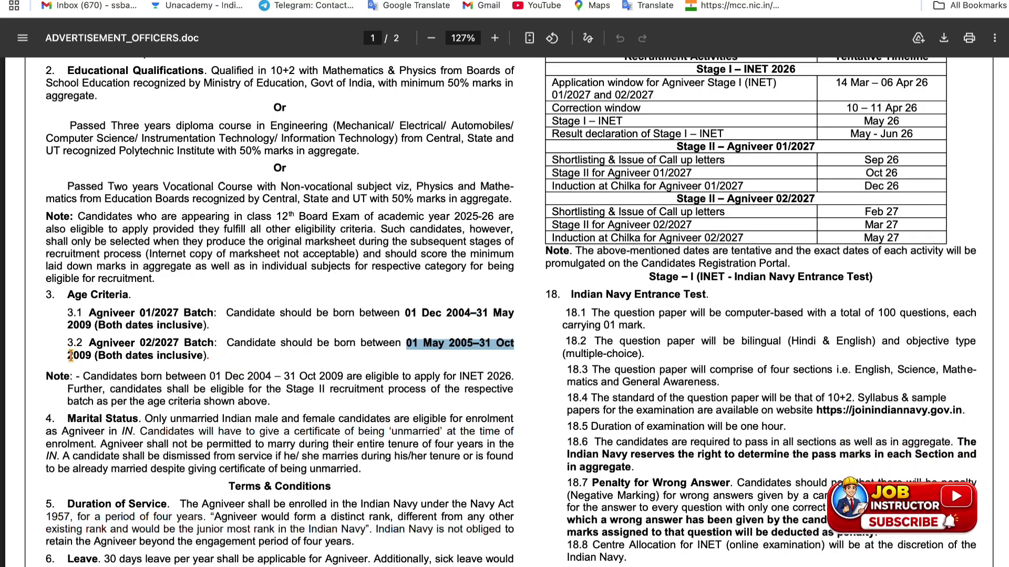
left_click_drag(71, 356, 125, 357)
scroll(125, 357, "down", 12)
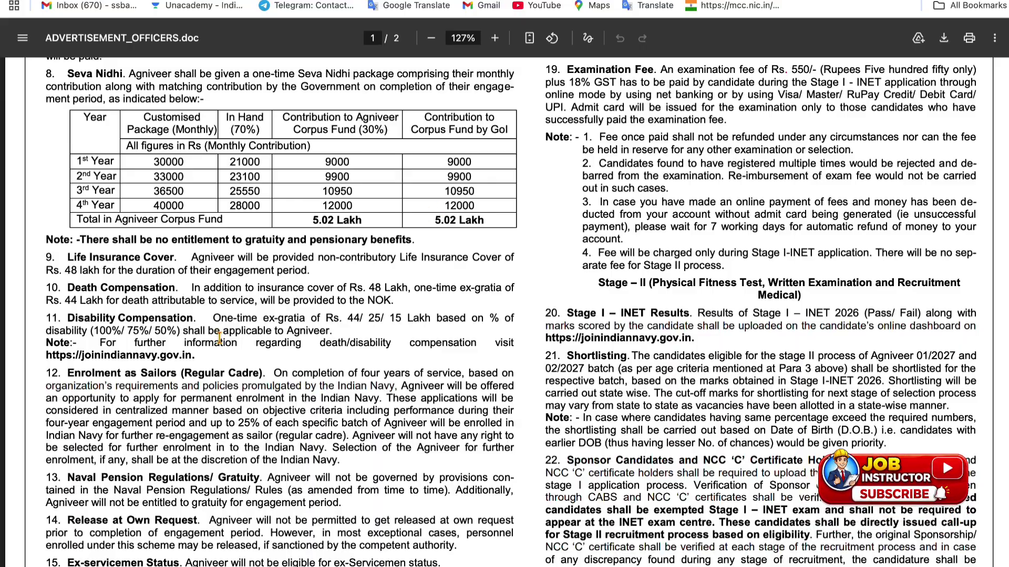
scroll(219, 336, "down", 5)
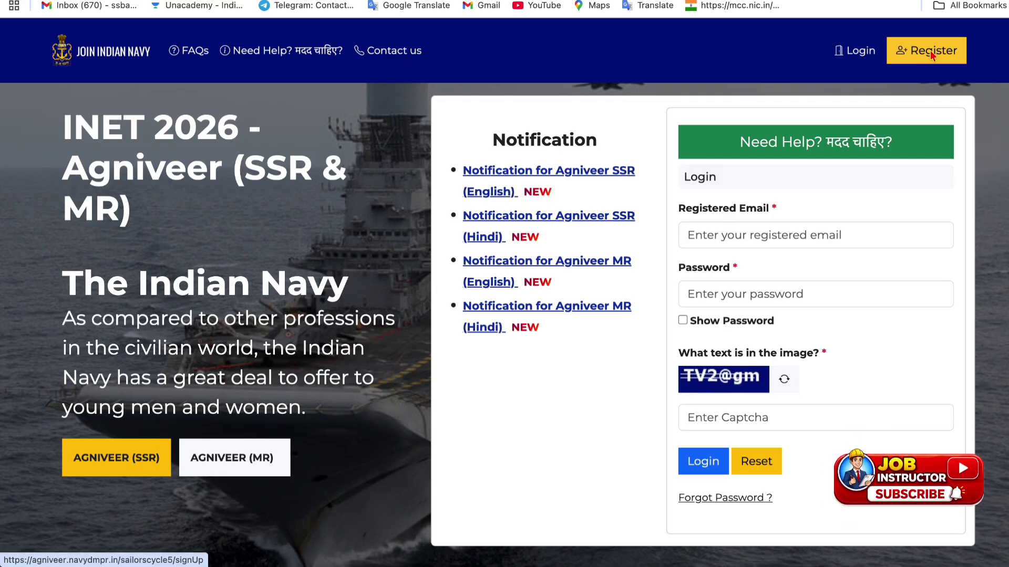
Fill in the candidate registration form with Indian nationality and submit it
left_click(930, 55)
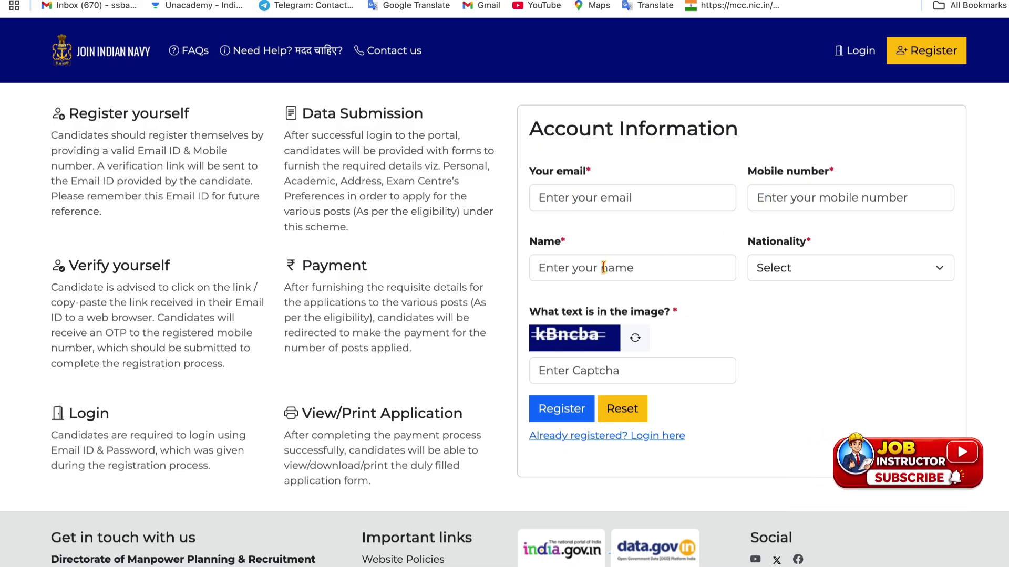
left_click(833, 270)
left_click(823, 283)
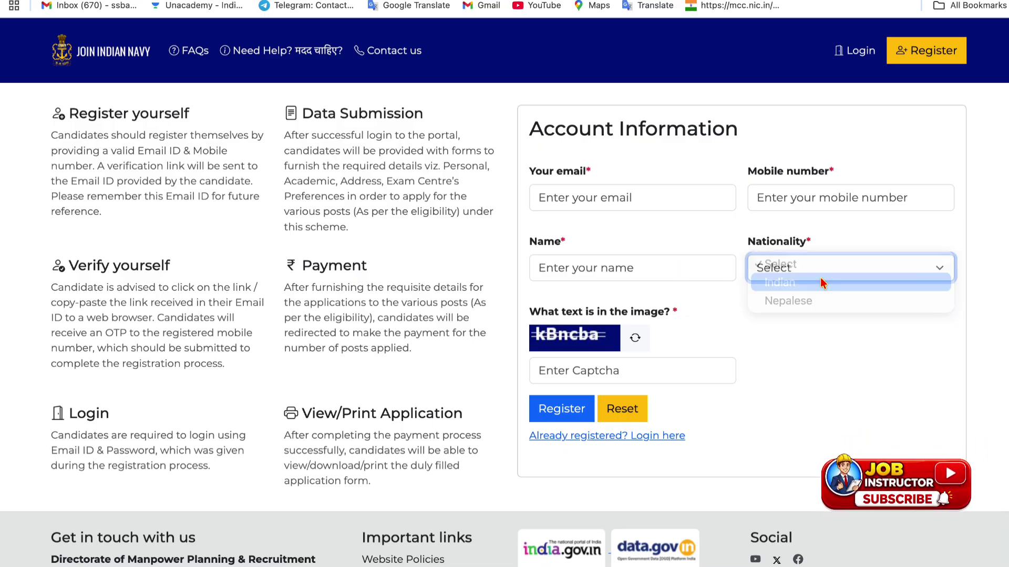
left_click(823, 266)
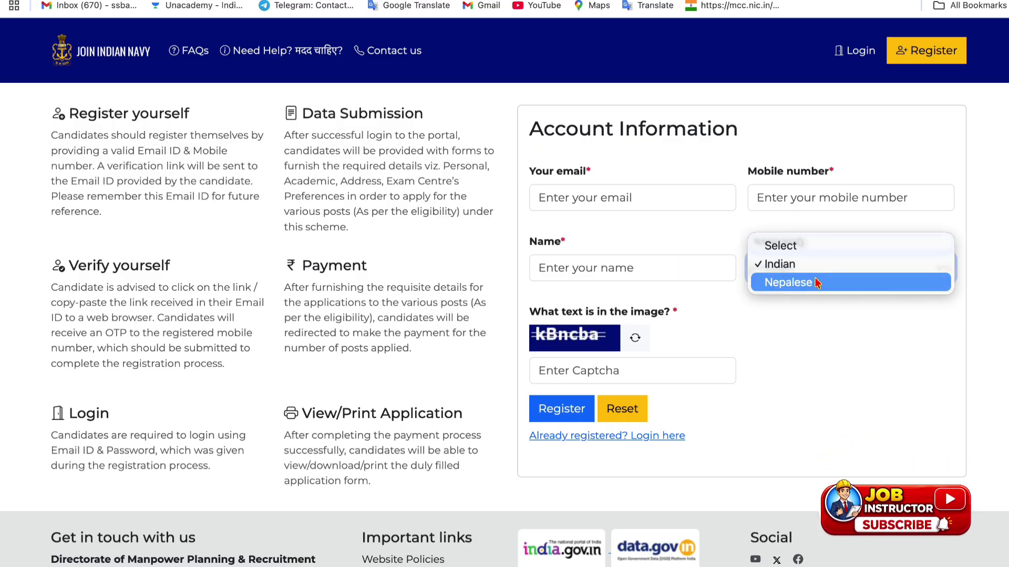
left_click(781, 342)
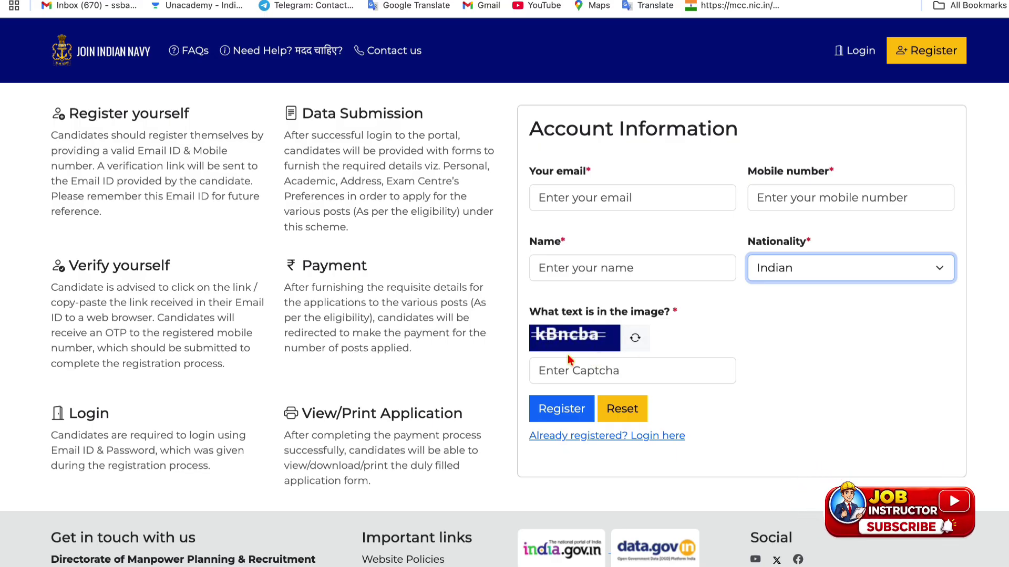
left_click(552, 409)
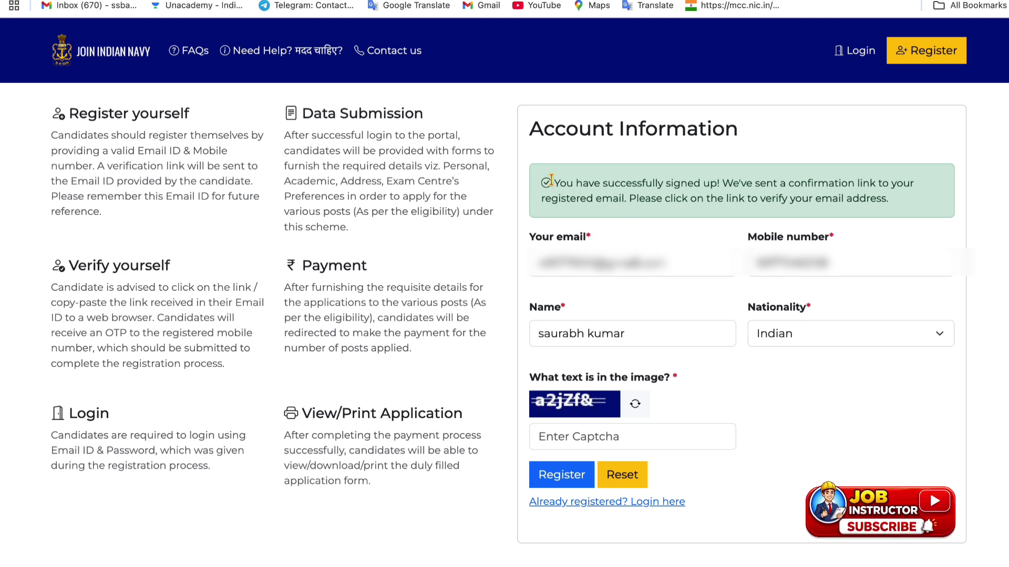
Highlight the successful sign-up message, the registered email mention and the email verification instruction
left_click_drag(672, 170, 712, 183)
left_click(734, 182)
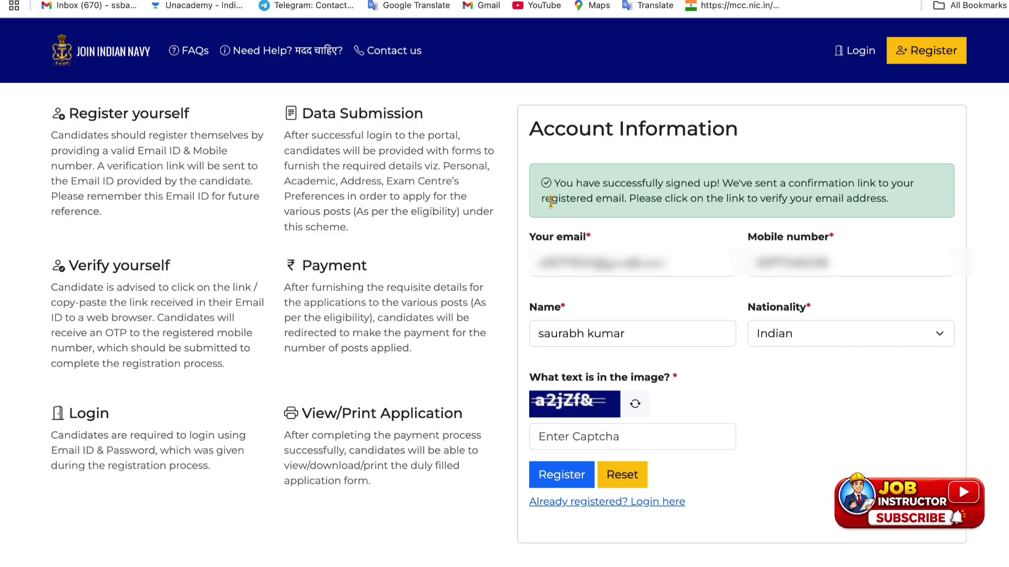
left_click_drag(552, 198, 589, 199)
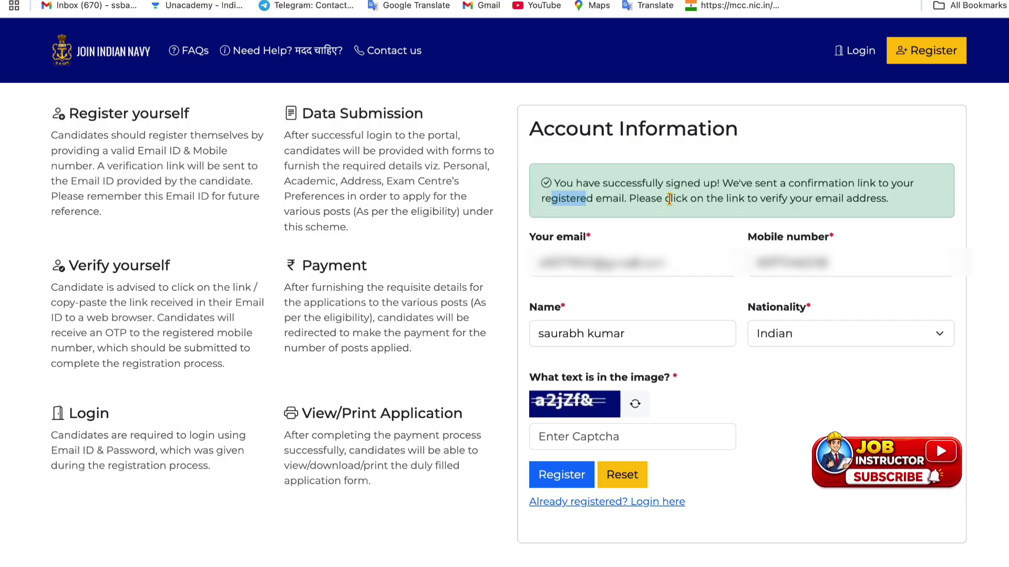
left_click_drag(635, 200, 891, 197)
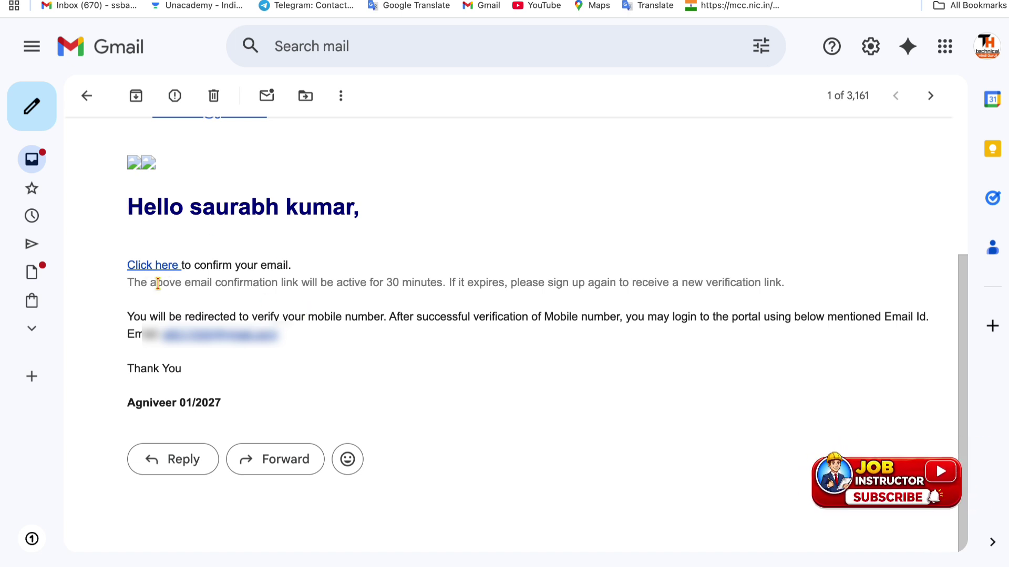
Note the 30-minute link validity and sign-up-again advice, then follow the email confirmation link
left_click_drag(383, 283, 490, 282)
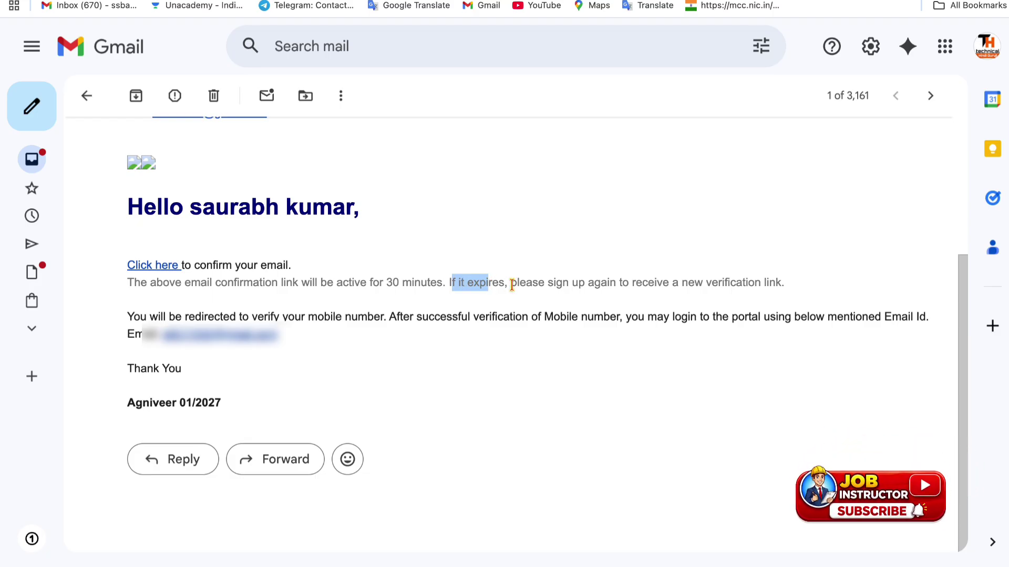
left_click_drag(511, 284, 798, 291)
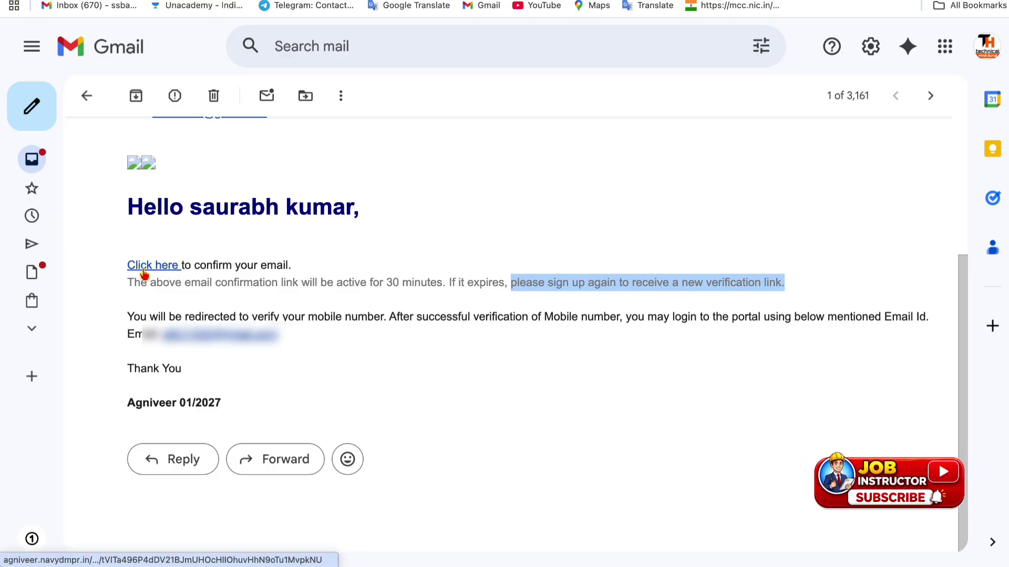
left_click(144, 274)
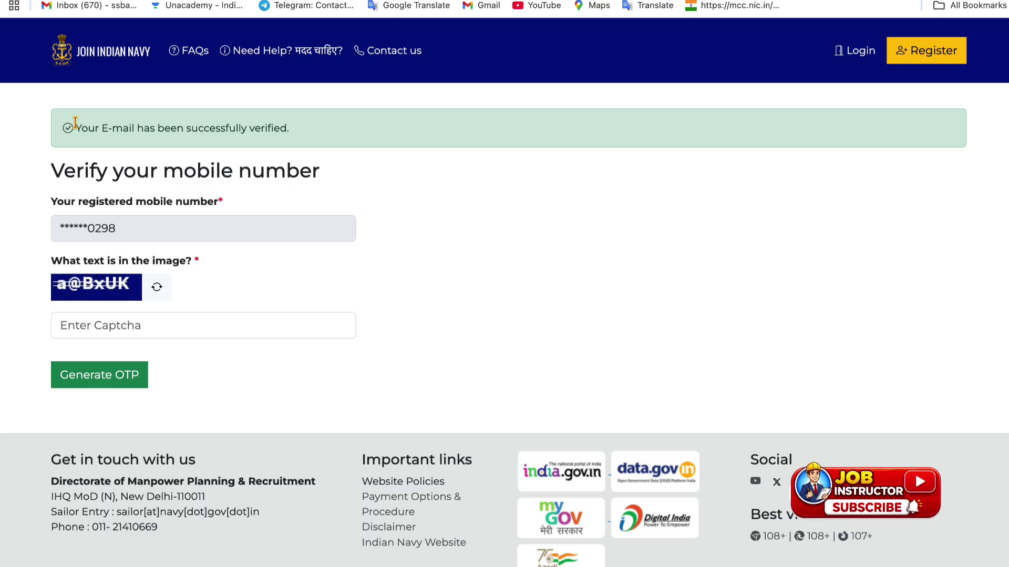
Enter the captcha and generate an OTP to the registered mobile, dismissing the OTP-sent alert
left_click_drag(75, 122, 295, 127)
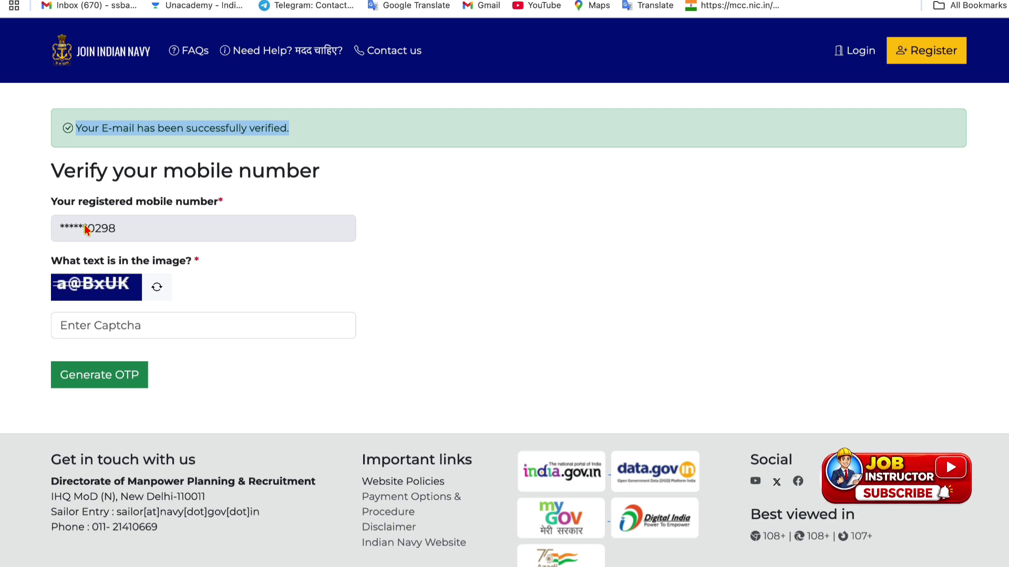
left_click(101, 330)
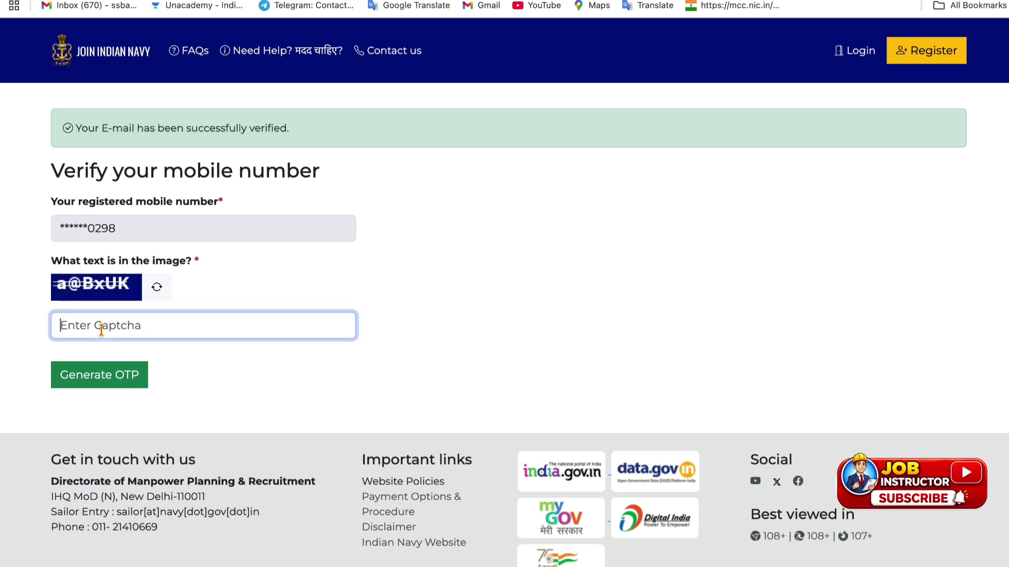
type("a")
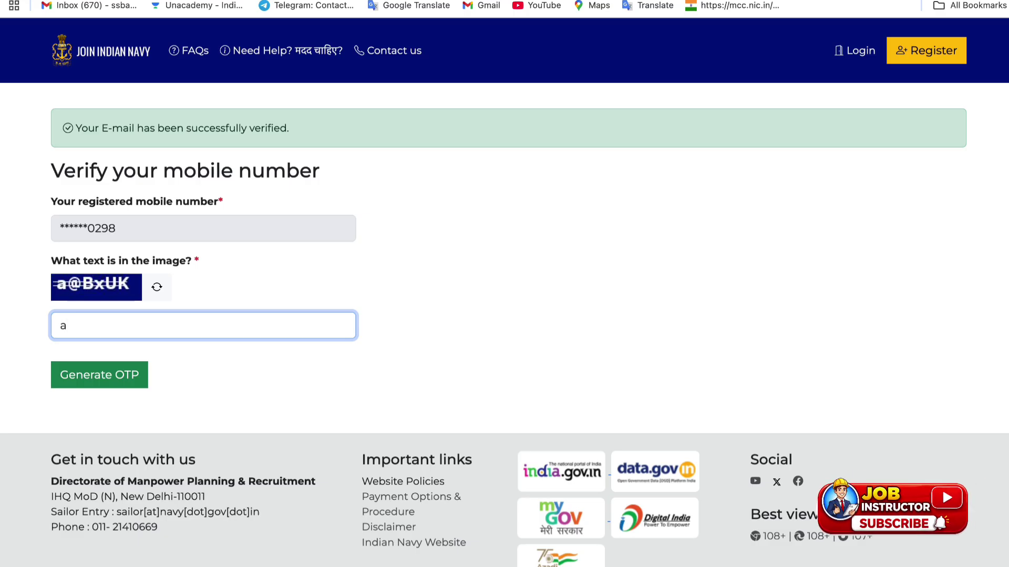
type("@Bx")
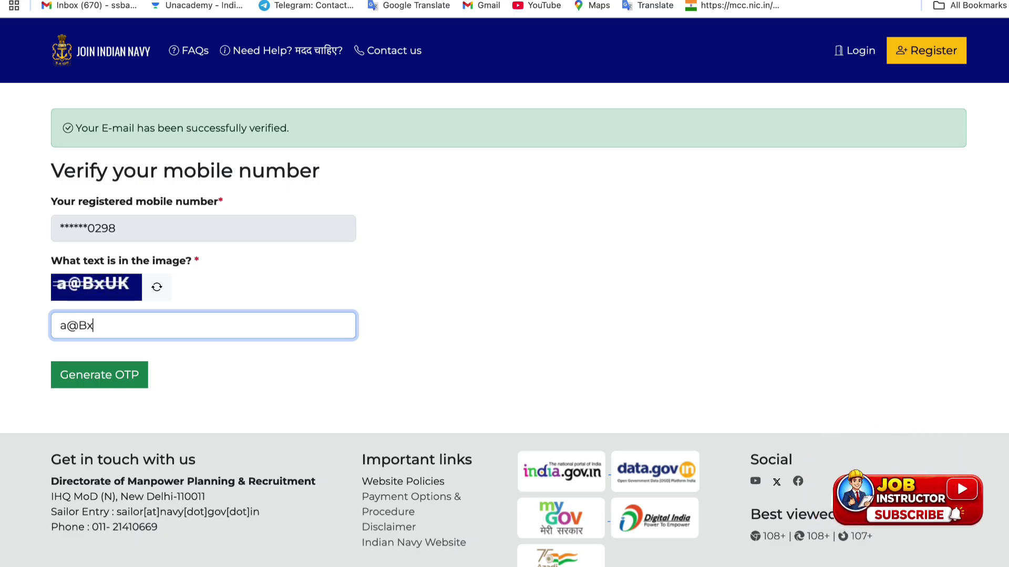
type("UK")
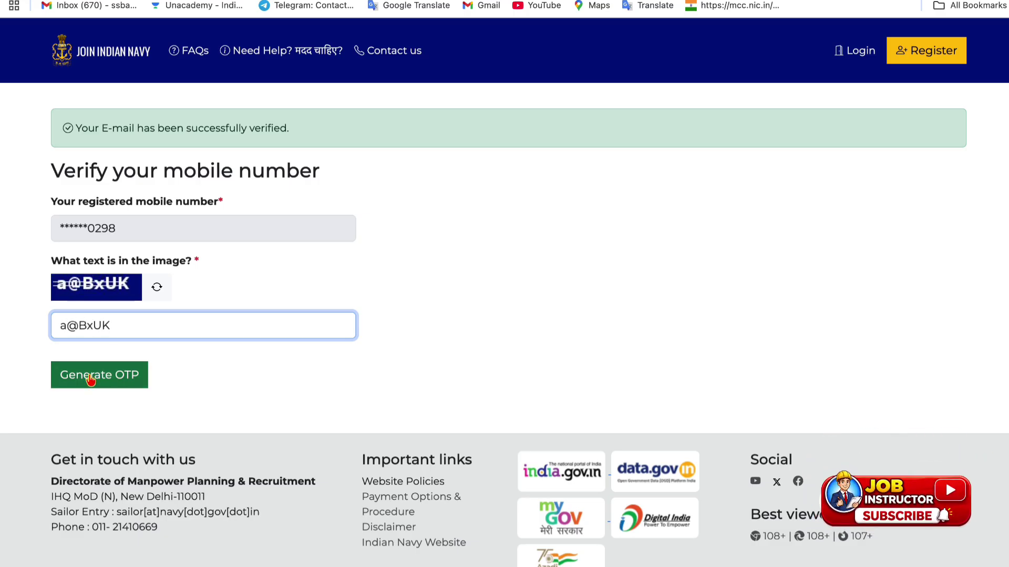
left_click(90, 378)
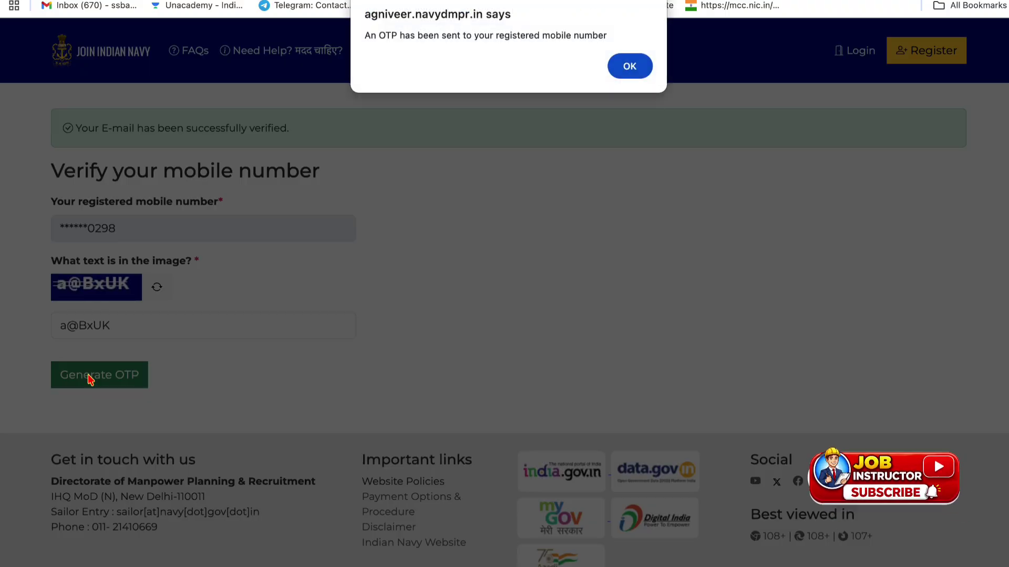
left_click(636, 66)
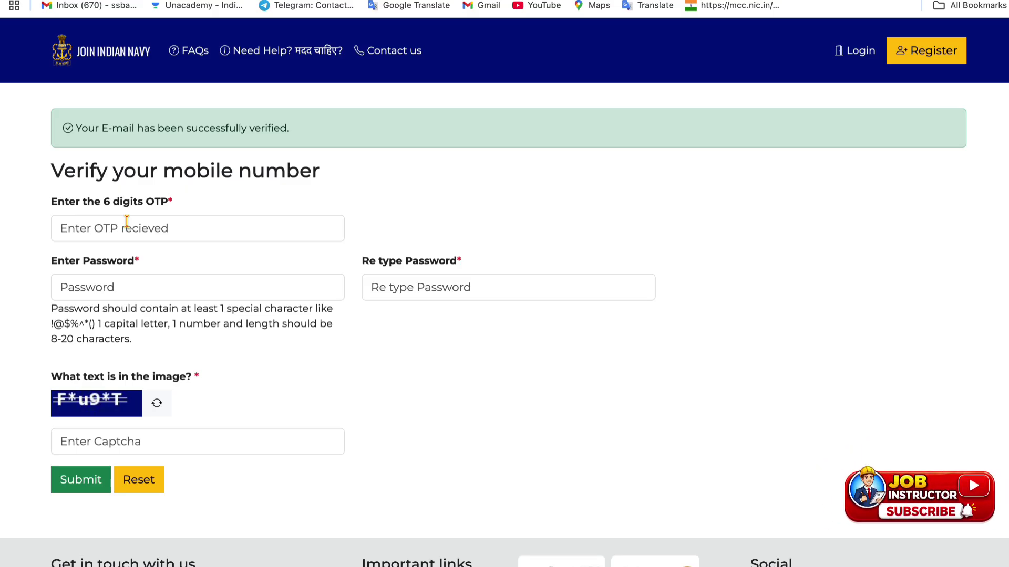
Enter the received OTP and review the password rules: special characters, numbers and 8-20 length
left_click(127, 221)
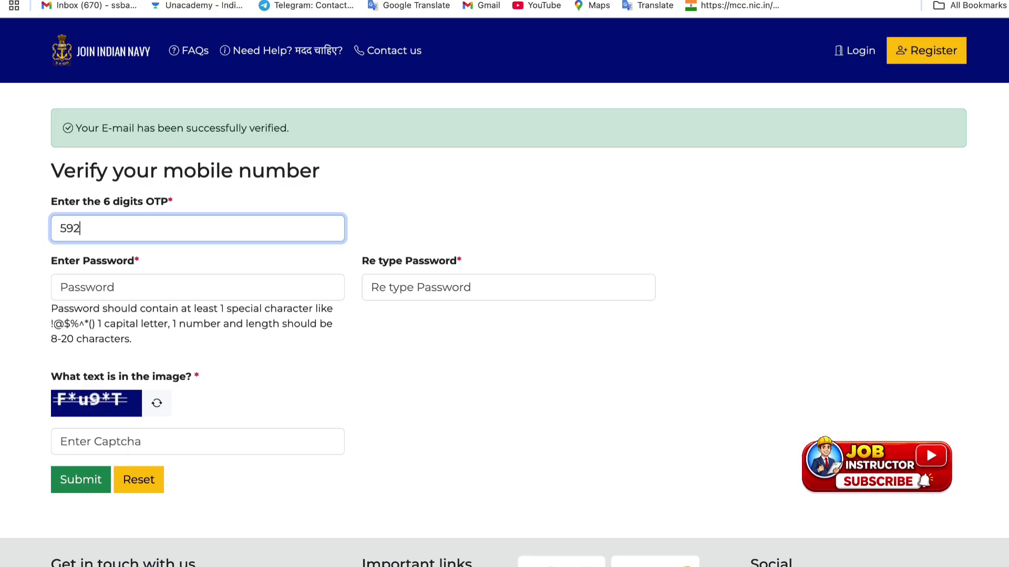
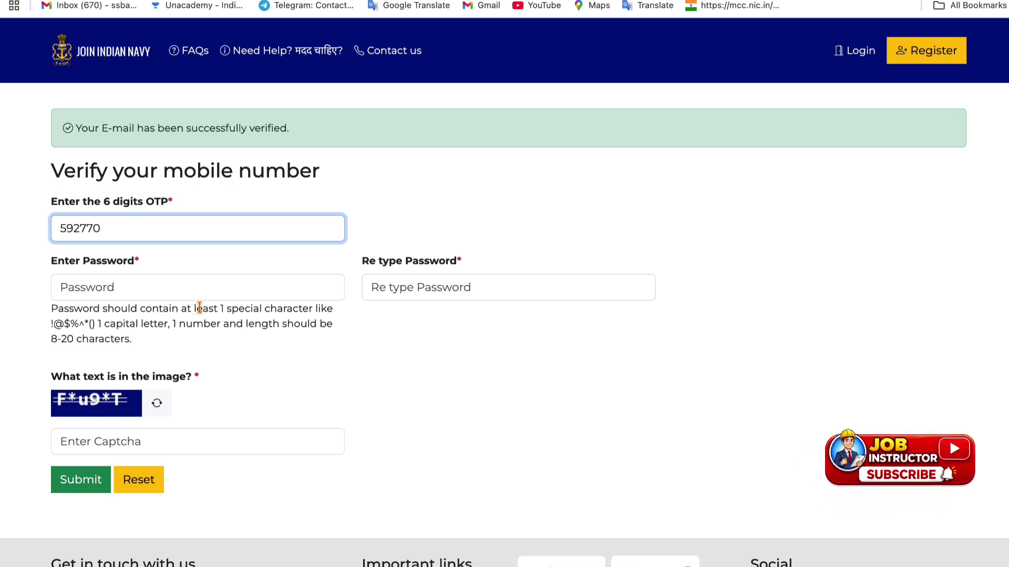
left_click_drag(187, 309, 308, 310)
left_click(103, 325)
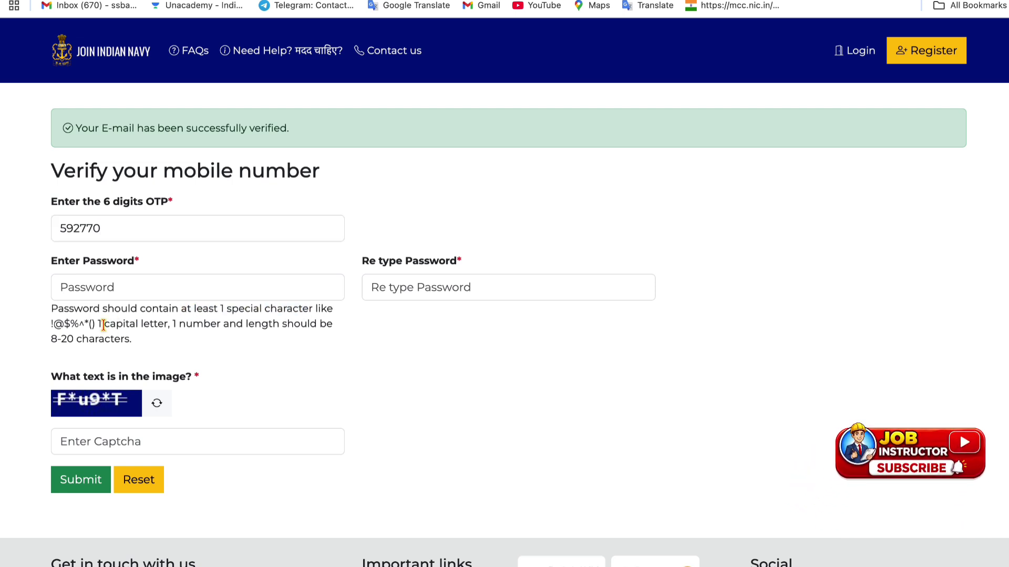
left_click_drag(103, 325, 265, 325)
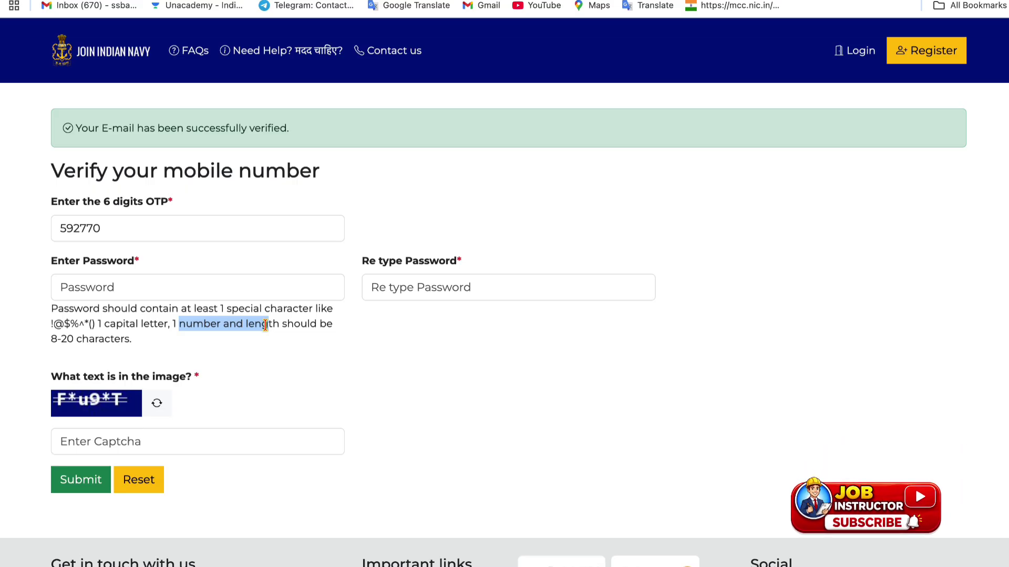
left_click_drag(52, 324, 91, 325)
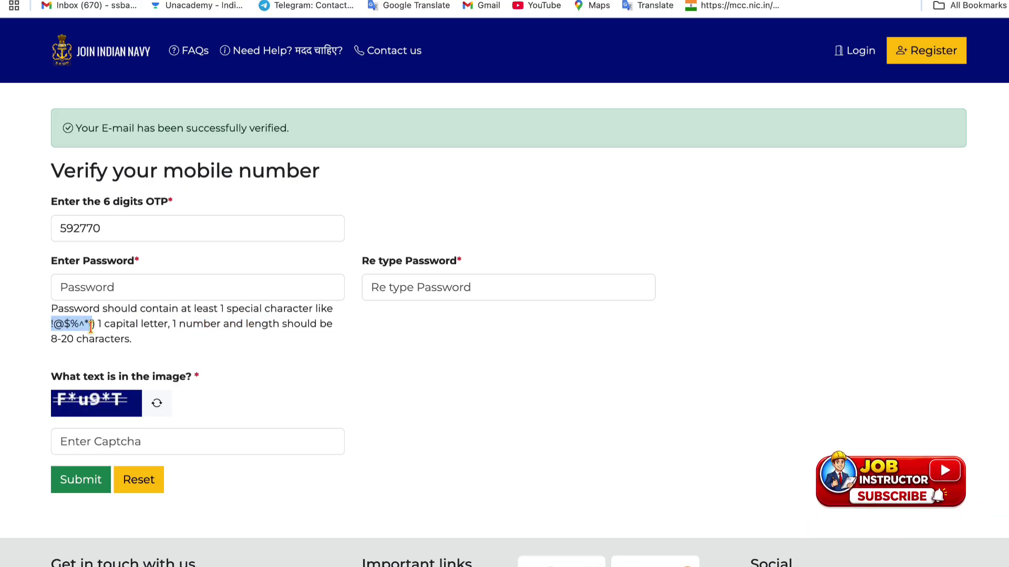
left_click(49, 339)
left_click_drag(49, 340, 82, 339)
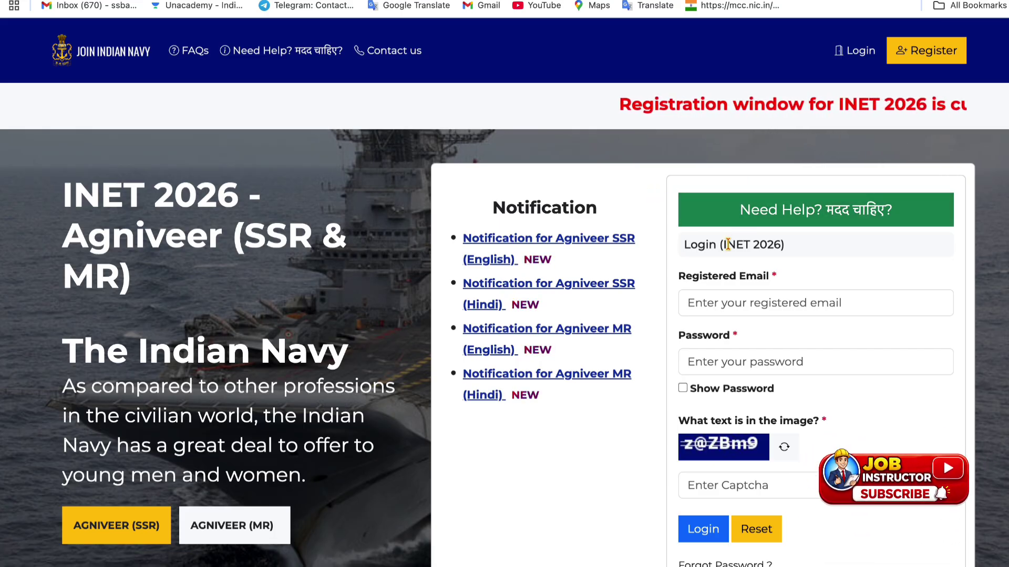
Highlight the registered email and password fields on the INET 2026 login form
left_click_drag(680, 277, 763, 276)
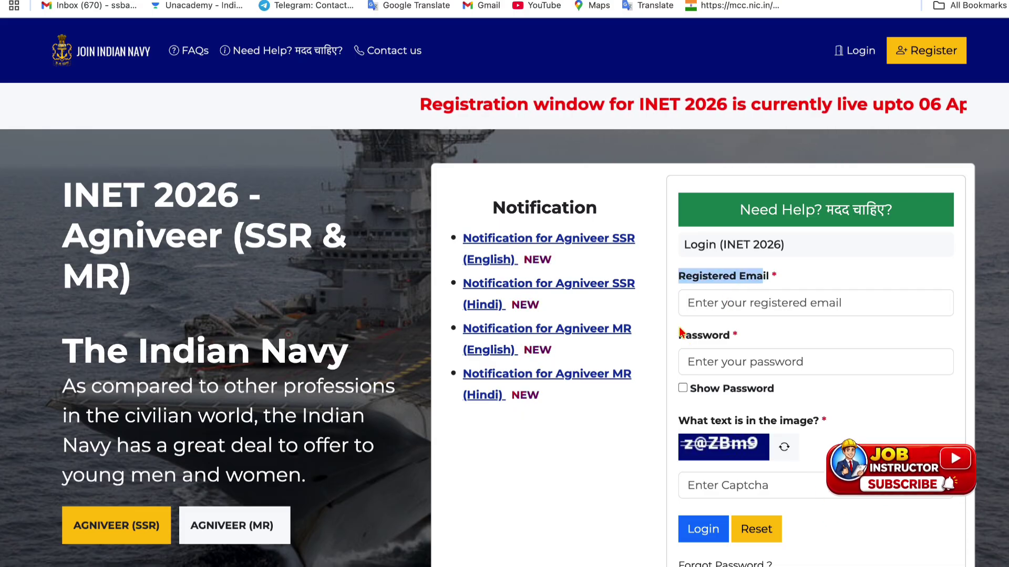
left_click_drag(678, 335, 737, 337)
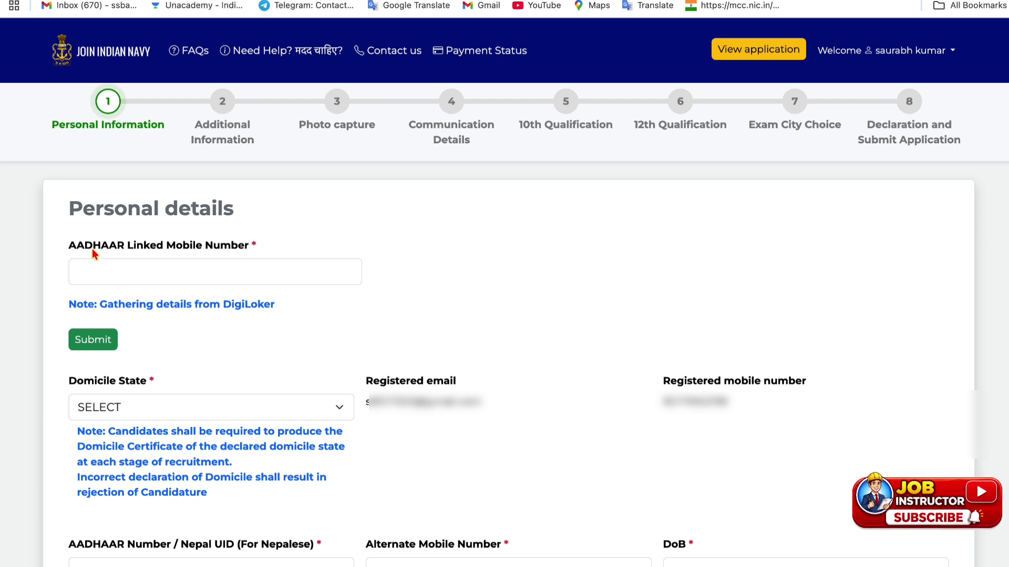
Highlight the Aadhaar-linked mobile field and DigiLocker note, then submit to fetch details from DigiLocker
left_click_drag(70, 251, 248, 252)
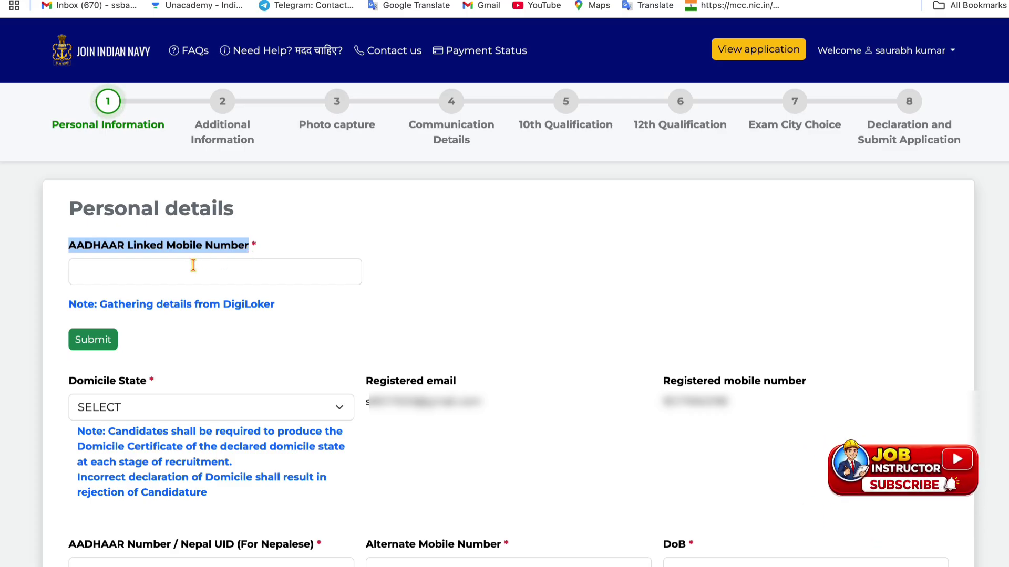
left_click(197, 305)
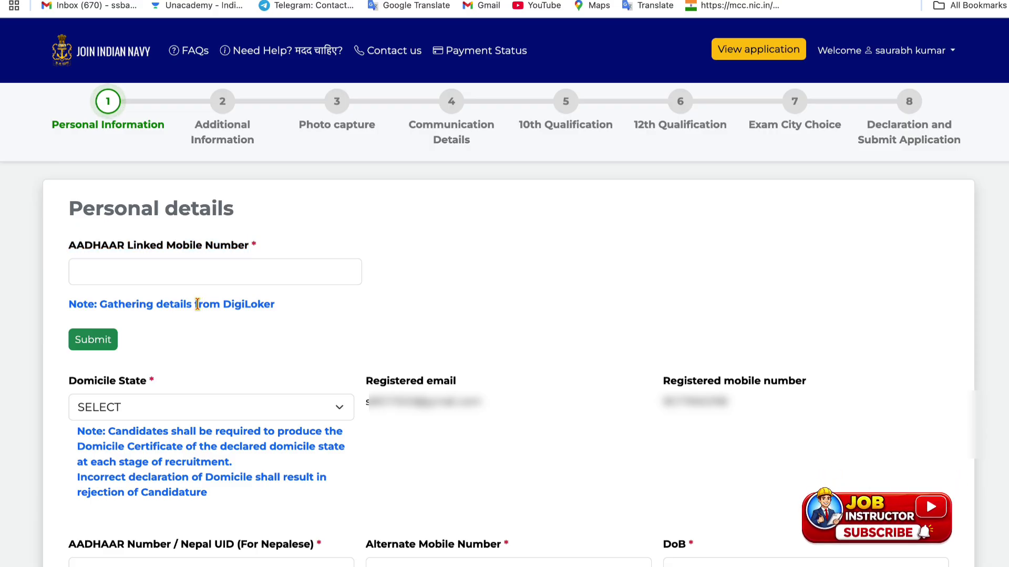
left_click_drag(198, 304, 270, 305)
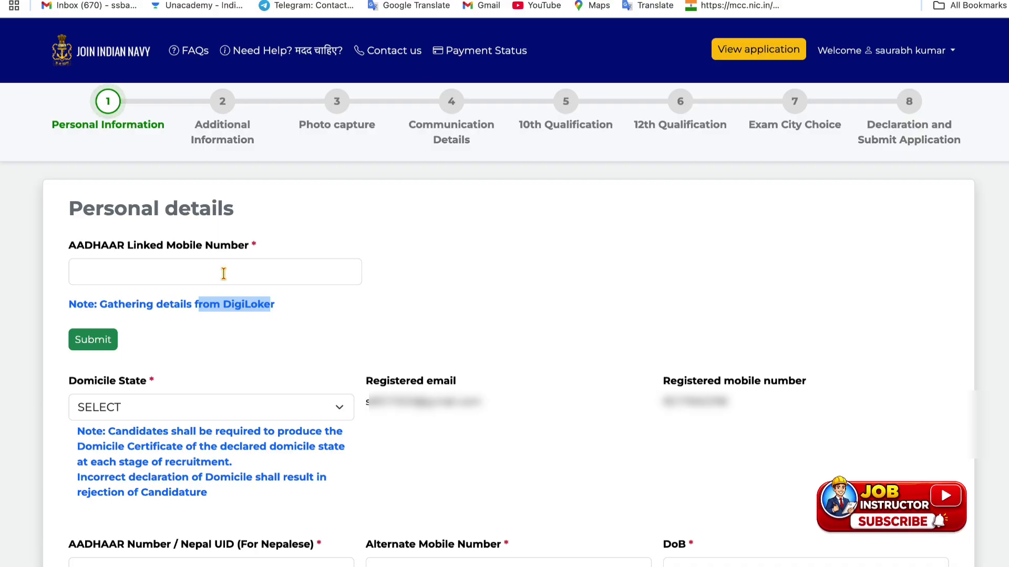
left_click(102, 344)
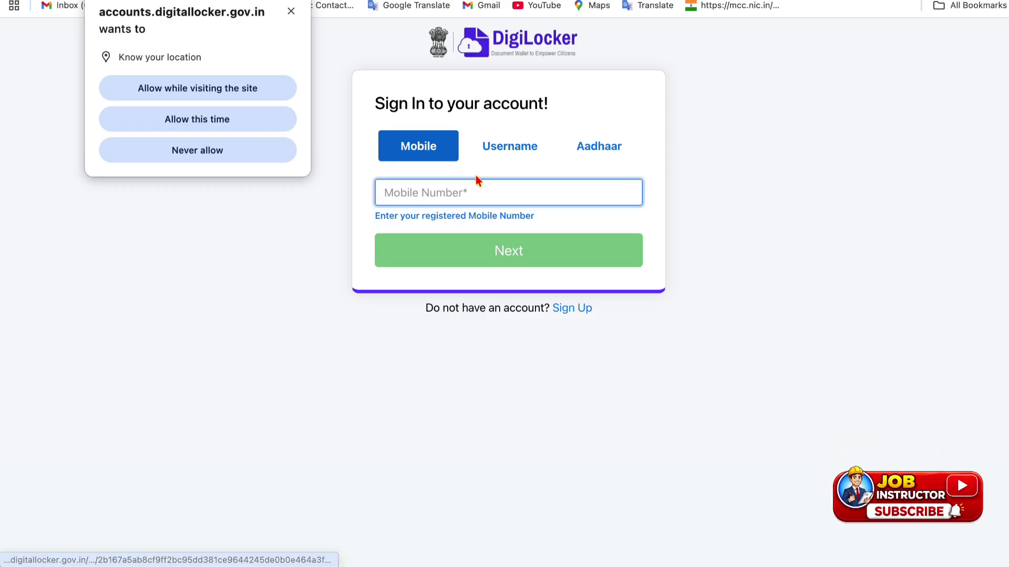
Sign in to DigiLocker with Aadhaar and OTP, then allow sharing the documents with the Navy portal
left_click(513, 148)
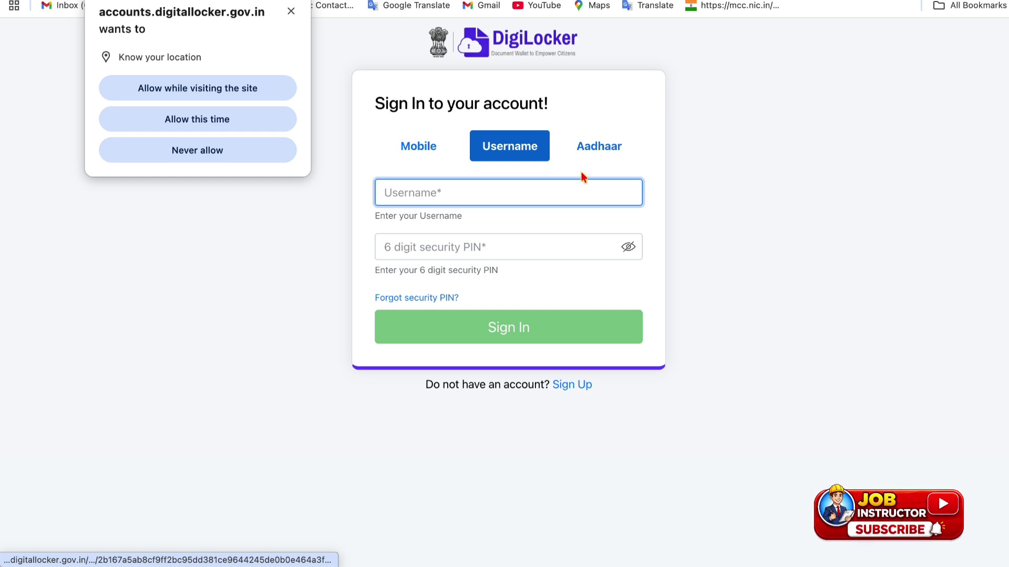
left_click(604, 155)
left_click(463, 196)
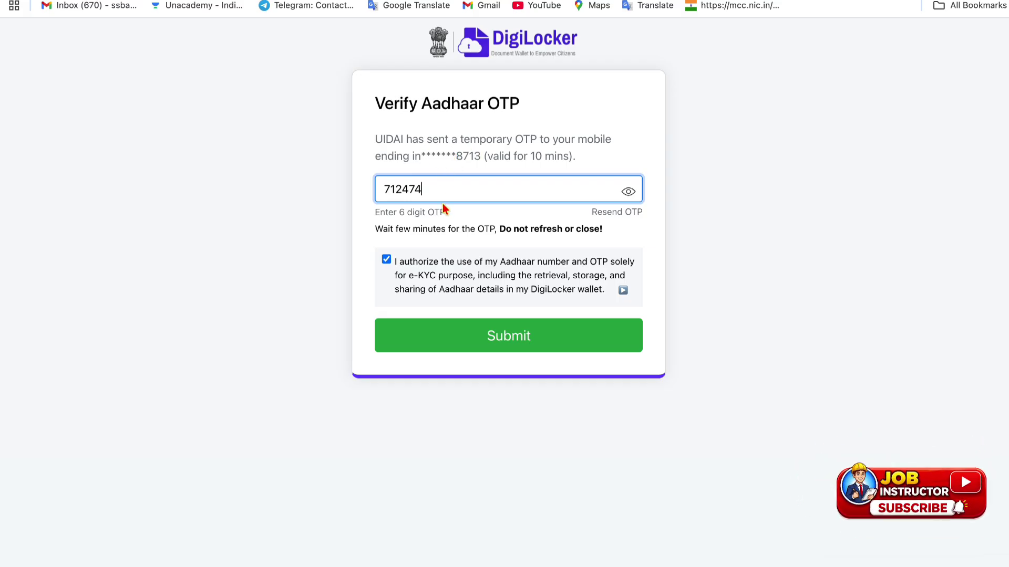
left_click(505, 343)
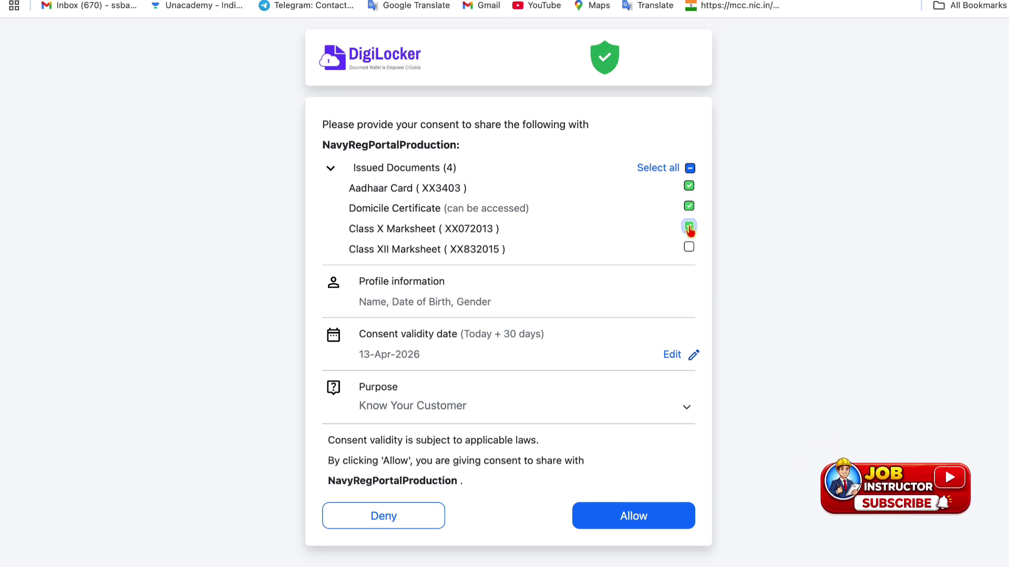
left_click(606, 521)
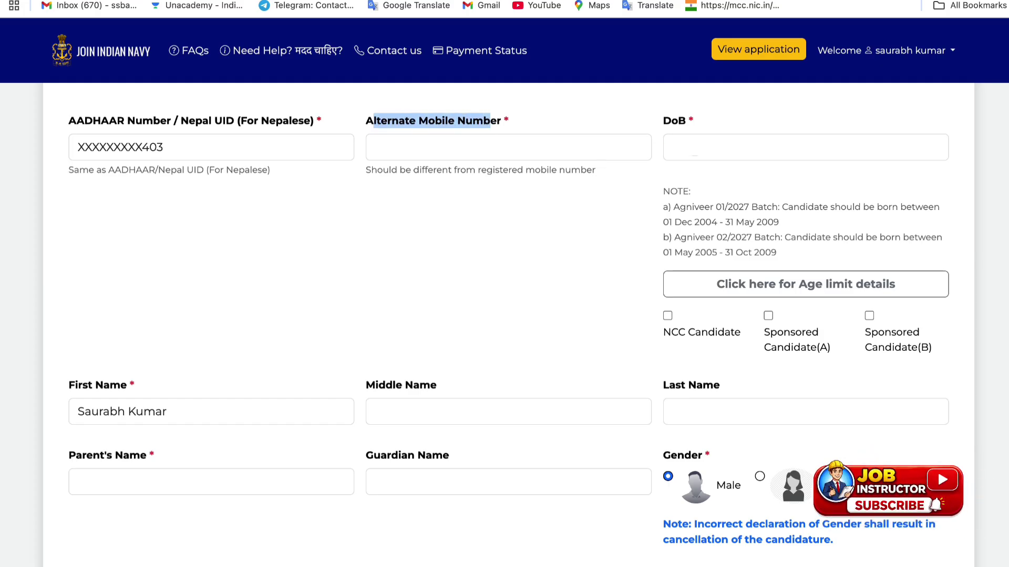
Open and dismiss the date-of-birth calendar, then show the Age limit details for the Agniveer batches
left_click(707, 157)
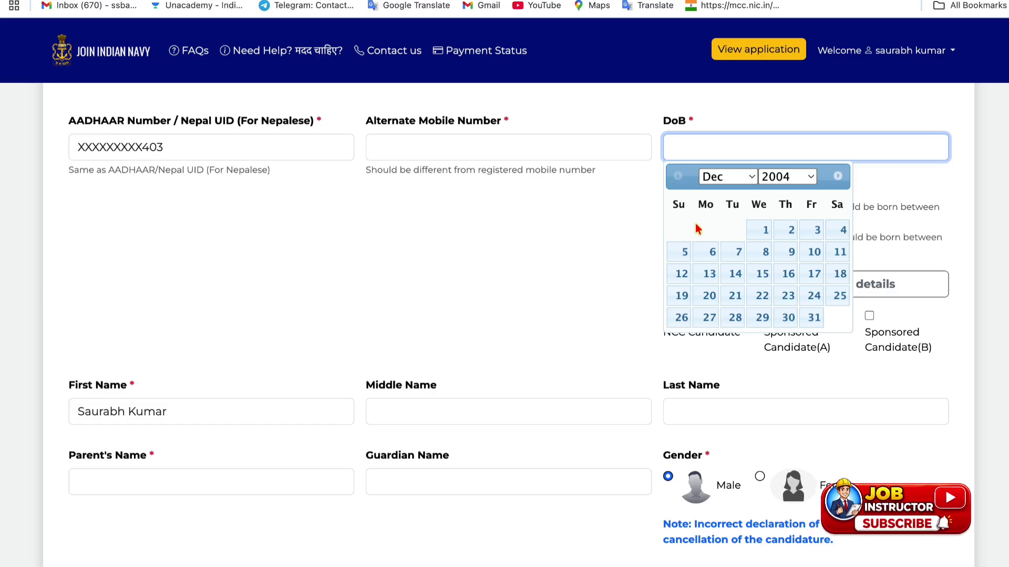
left_click(532, 250)
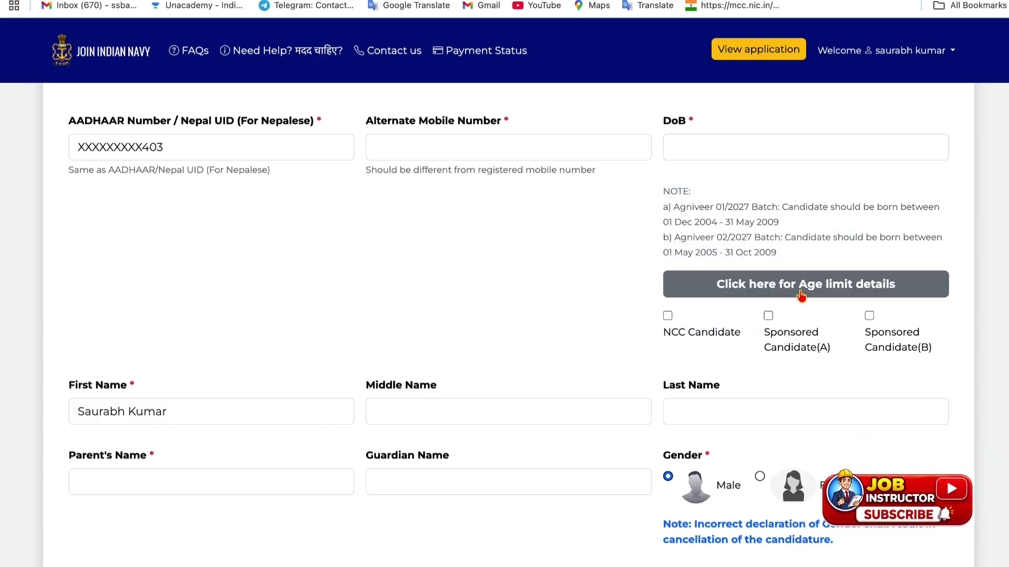
left_click(800, 289)
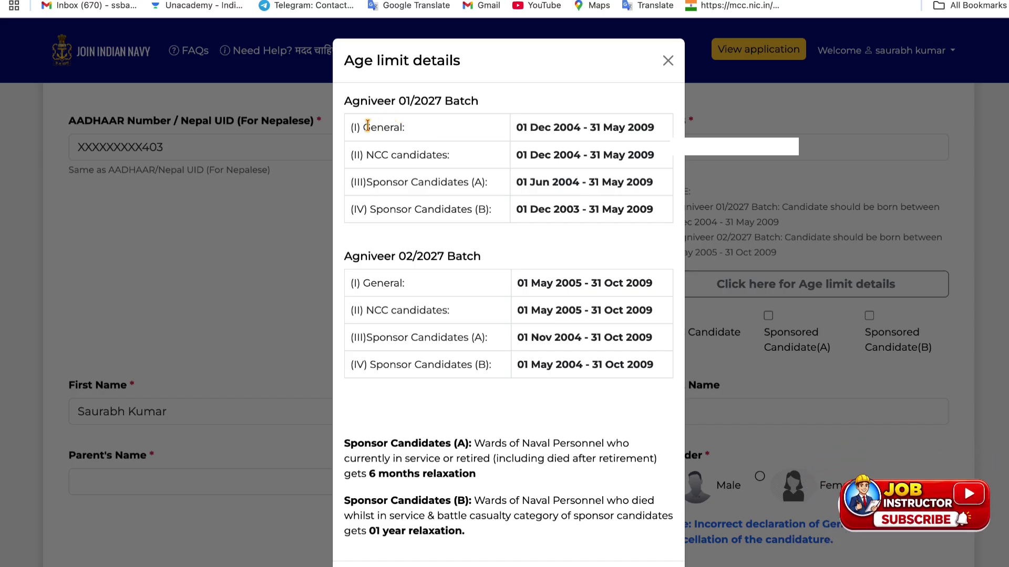
Review the General 01/2027 and Sponsor Candidates (A) age ranges, then close the Age limit dialog
left_click_drag(516, 127, 624, 127)
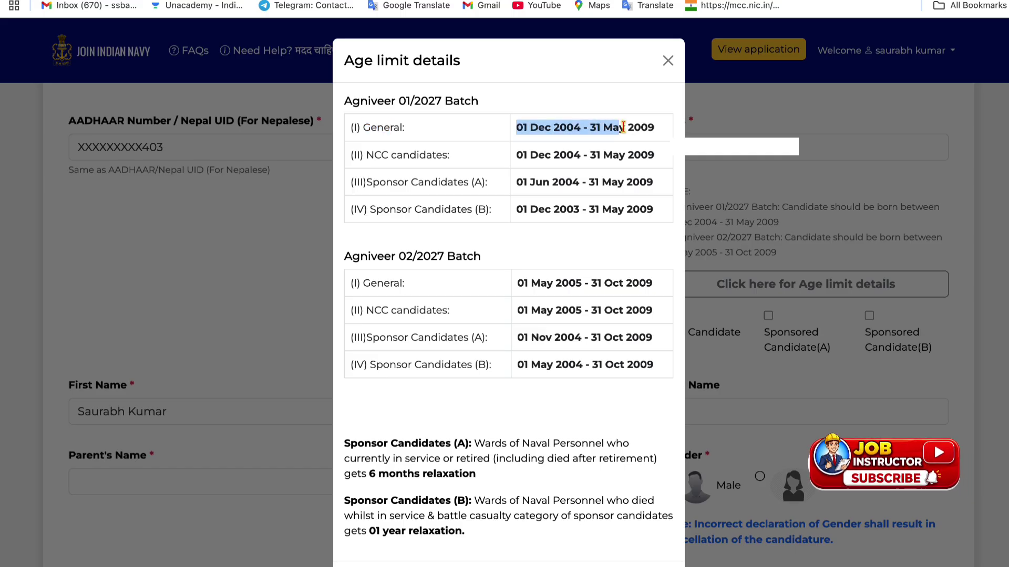
left_click(385, 156)
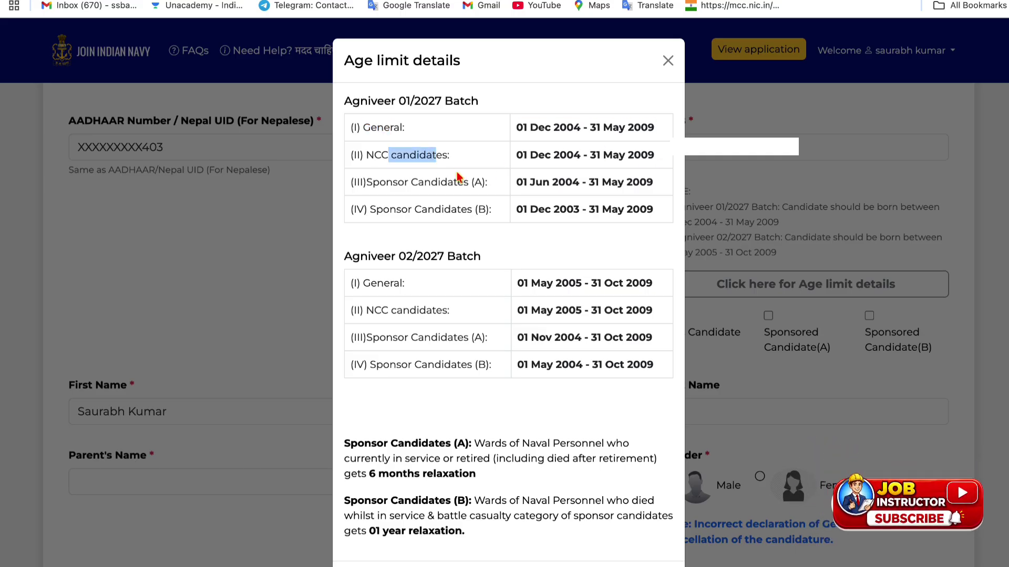
left_click(384, 186)
left_click_drag(385, 186, 488, 184)
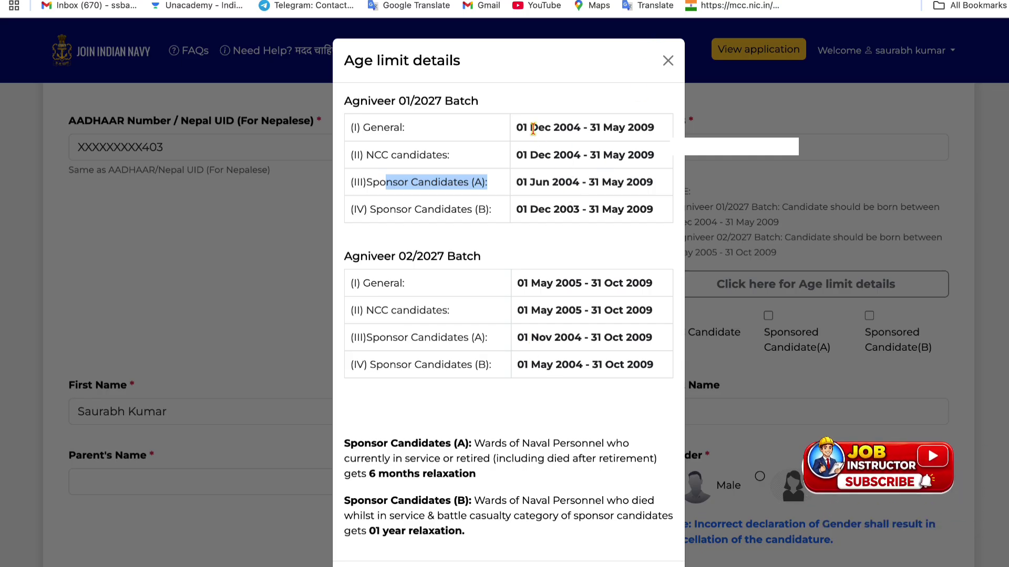
left_click(669, 62)
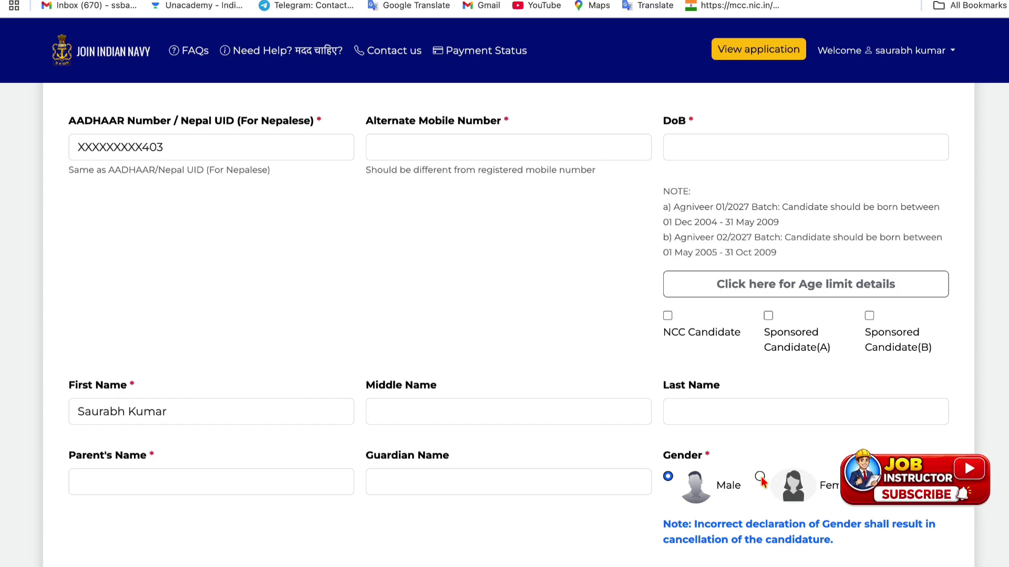
Set Marital Status to Unmarried
scroll(735, 485, "down", 9)
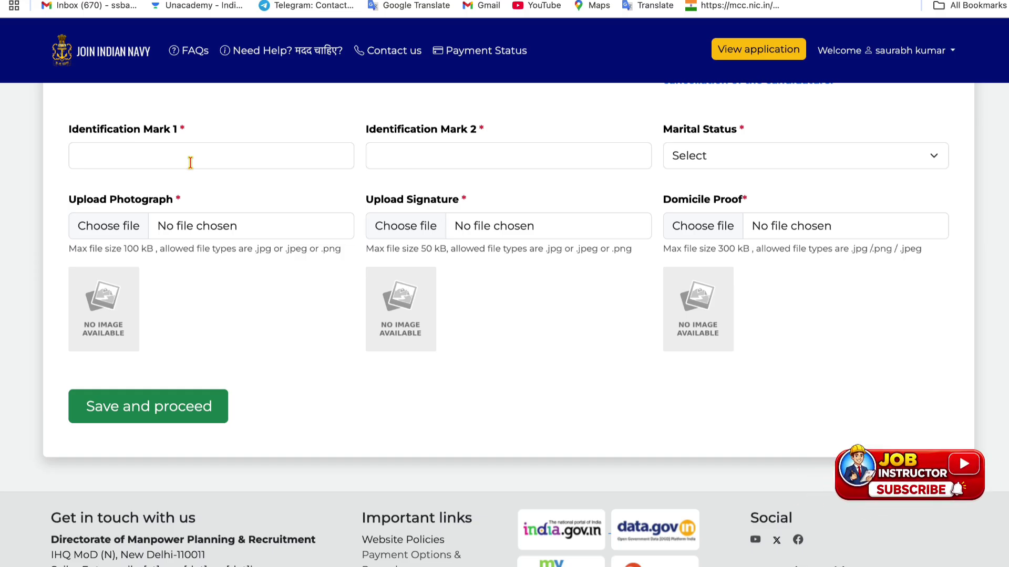
left_click(696, 156)
left_click(704, 187)
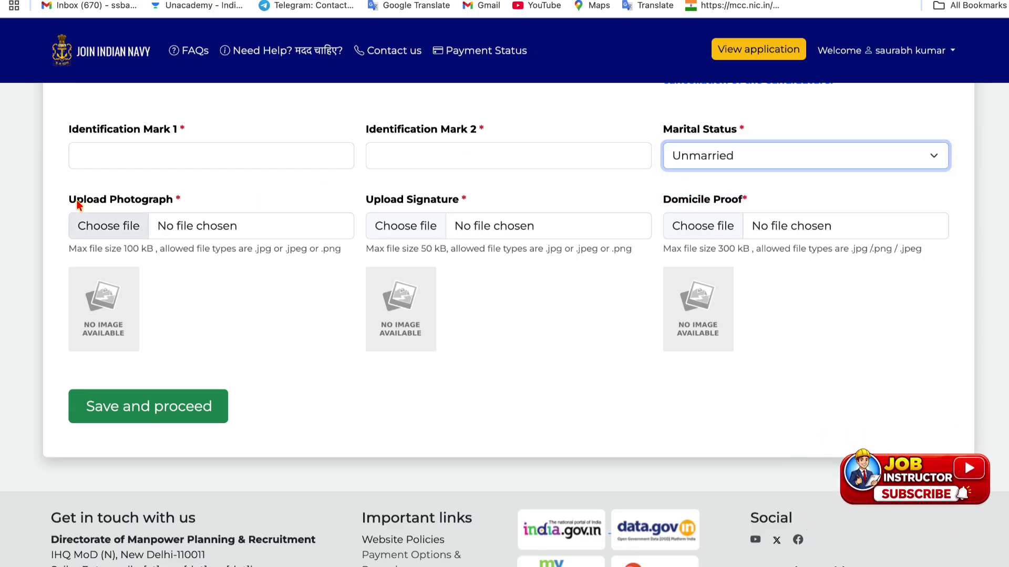
Review the upload rules: photograph requirement, 50 kB signature limit and 300 kB domicile proof limit
left_click_drag(76, 199, 189, 204)
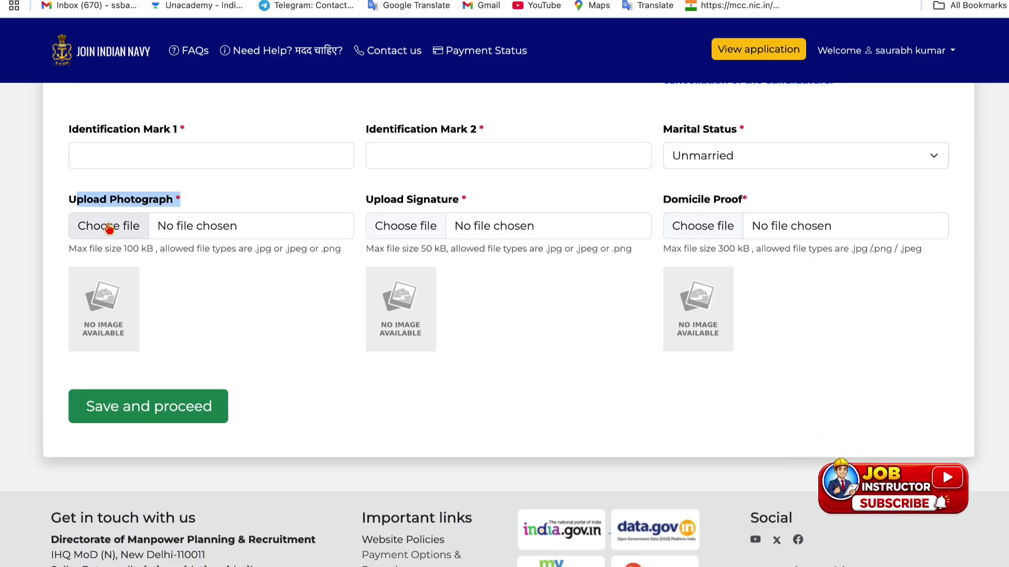
left_click(135, 248)
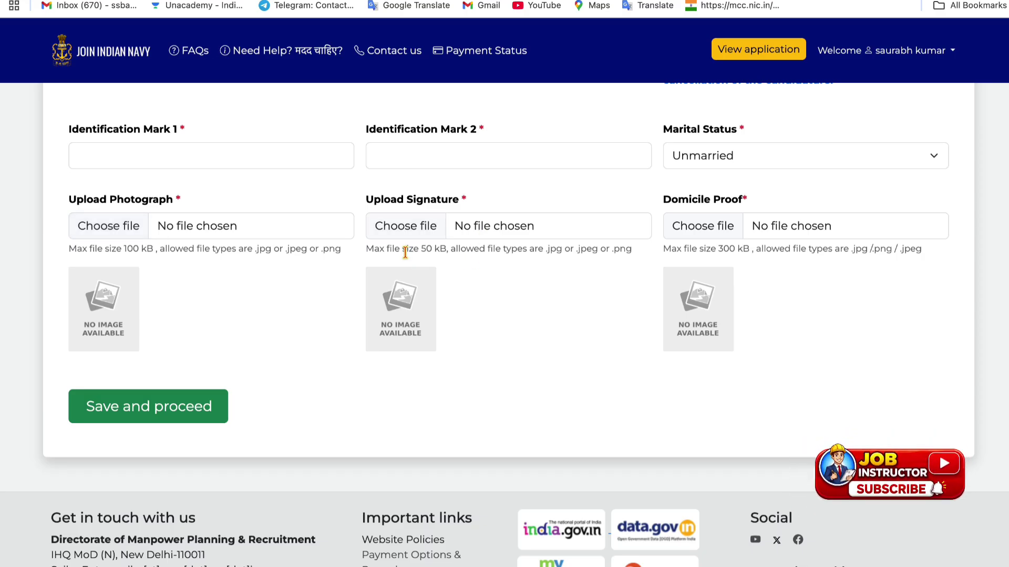
left_click_drag(406, 249, 442, 247)
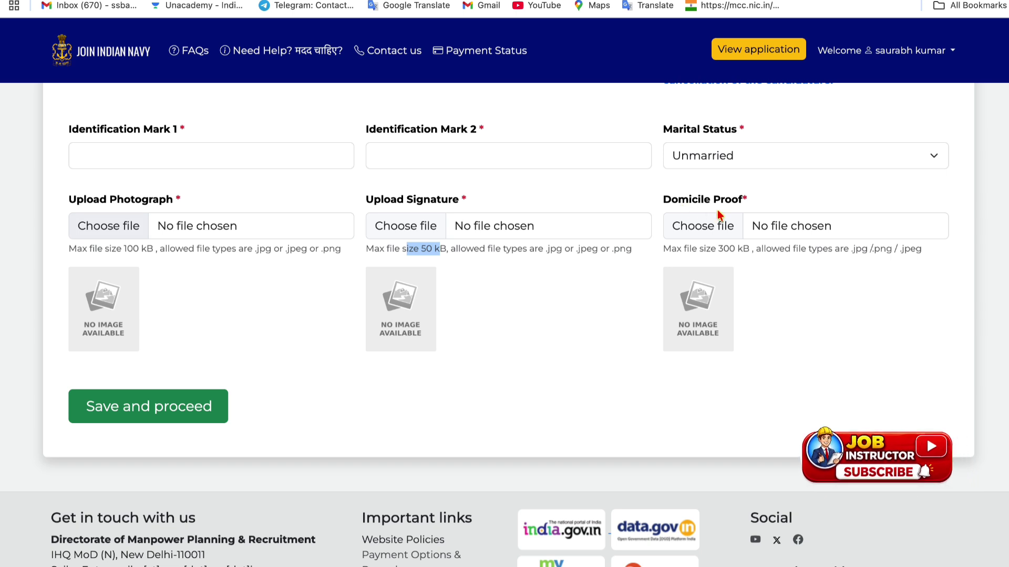
left_click_drag(718, 249, 743, 248)
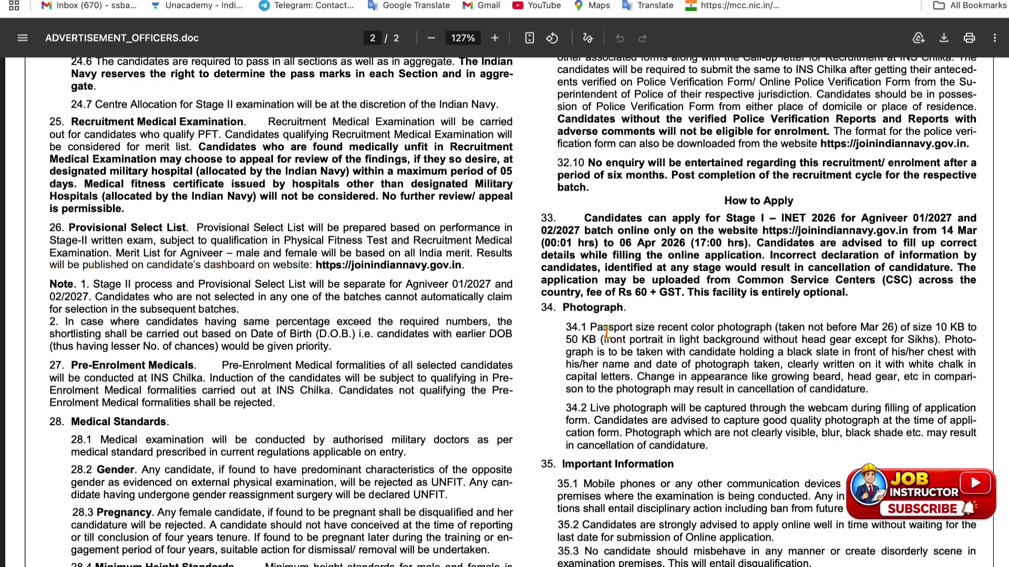
Review section 34.1: passport photograph, 10 KB minimum size, front portrait and black slate held
left_click_drag(594, 331, 903, 324)
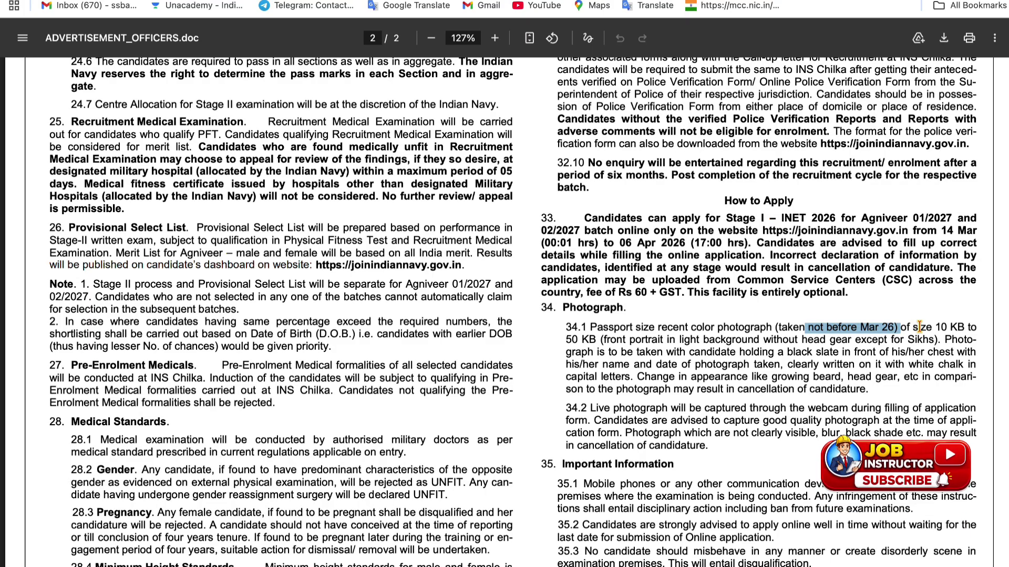
left_click_drag(912, 327, 963, 327)
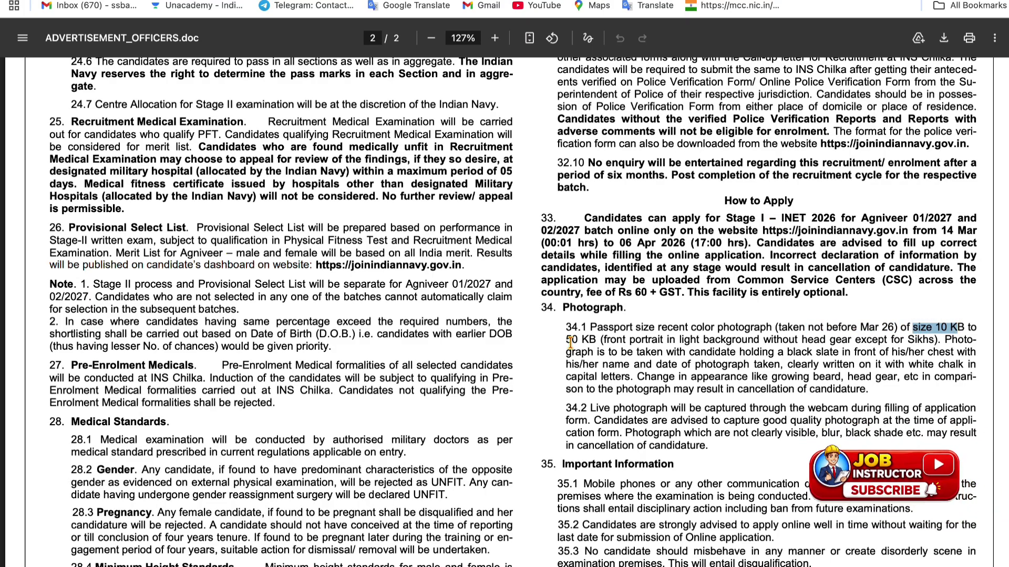
left_click_drag(571, 339, 664, 345)
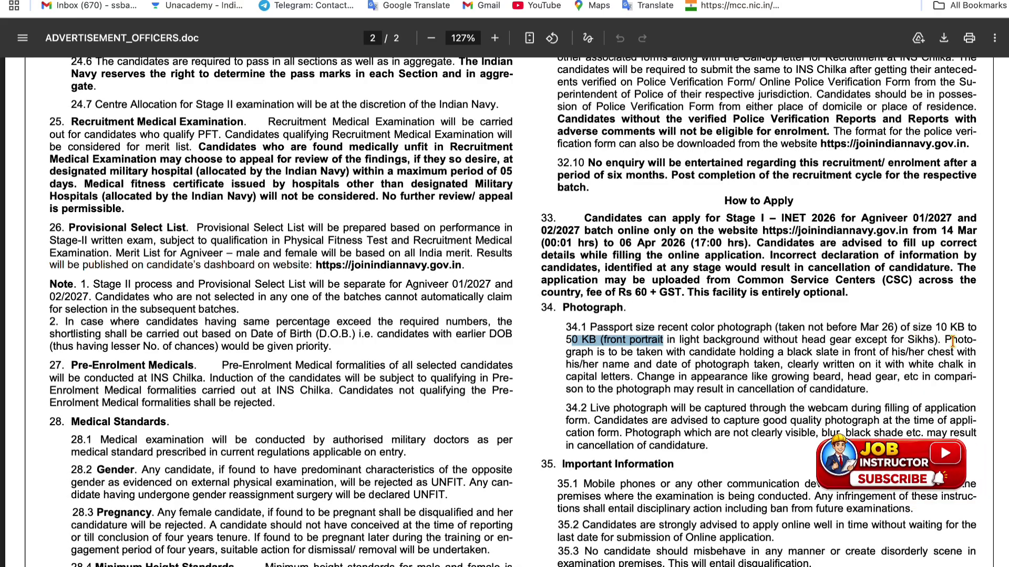
left_click_drag(567, 364, 740, 349)
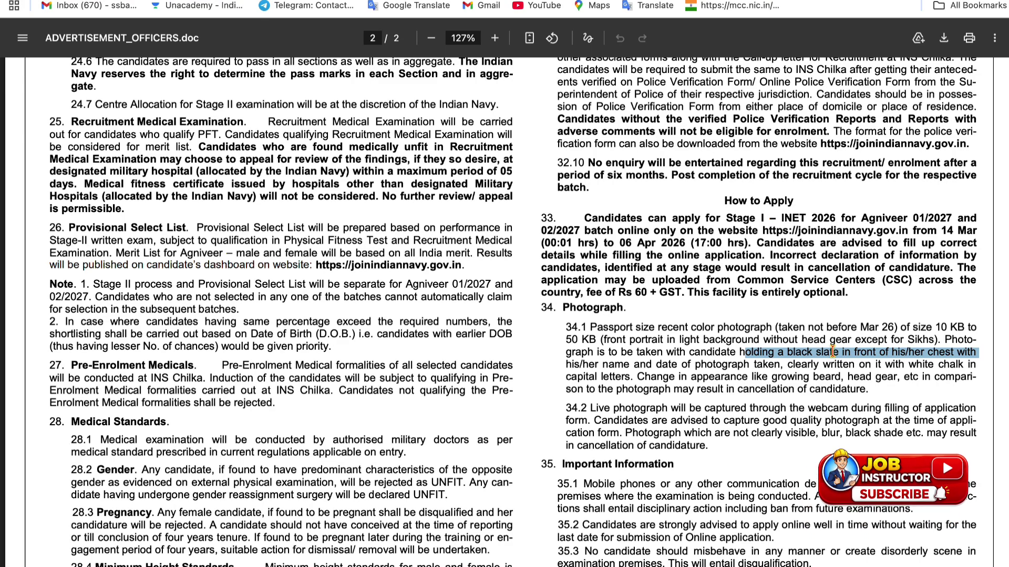
Review the slate rules: name and date of photograph taken, written in capital letters
left_click(937, 350)
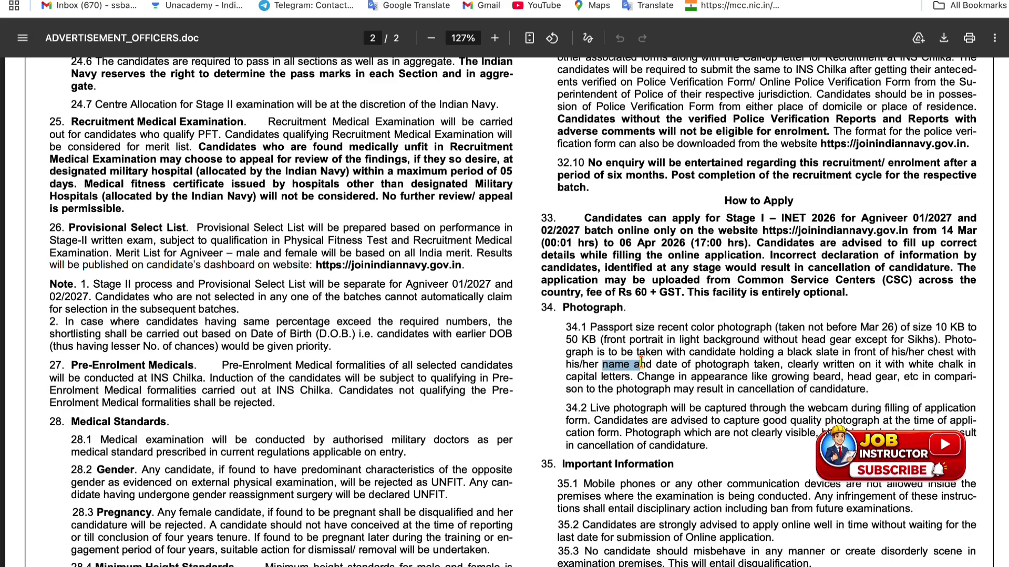
left_click_drag(641, 362, 755, 362)
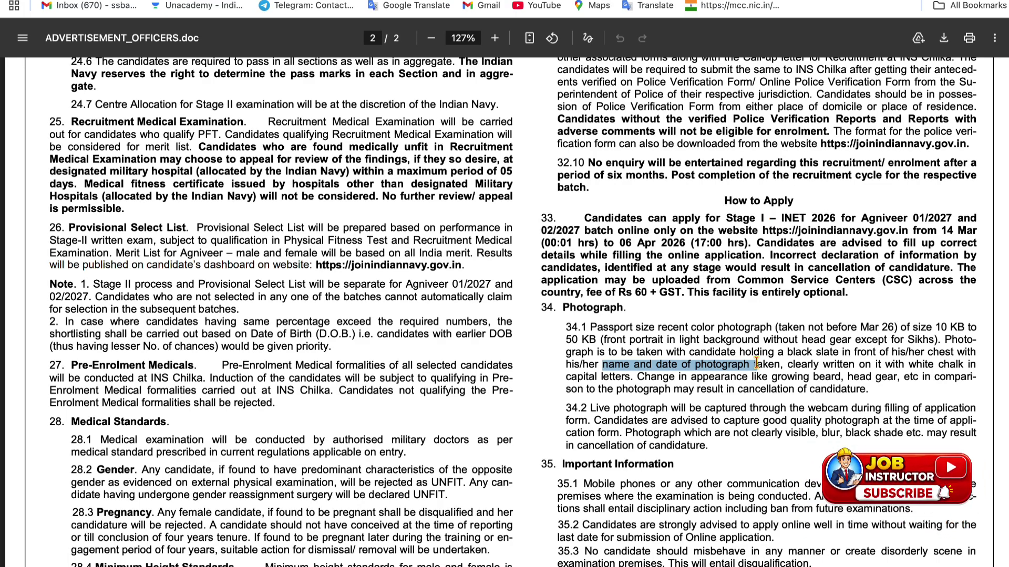
left_click_drag(756, 364, 941, 368)
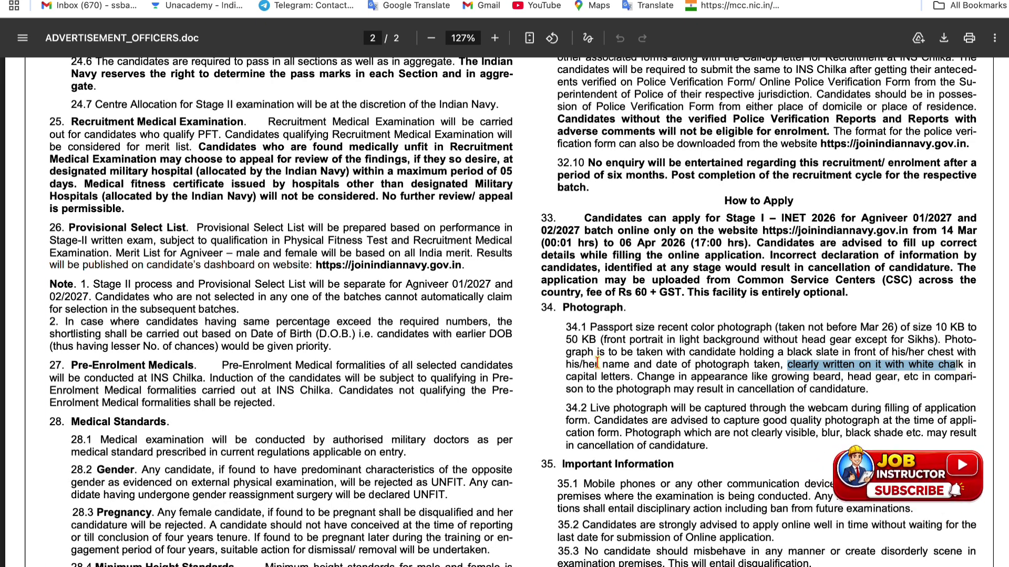
left_click(569, 376)
left_click_drag(569, 377, 599, 377)
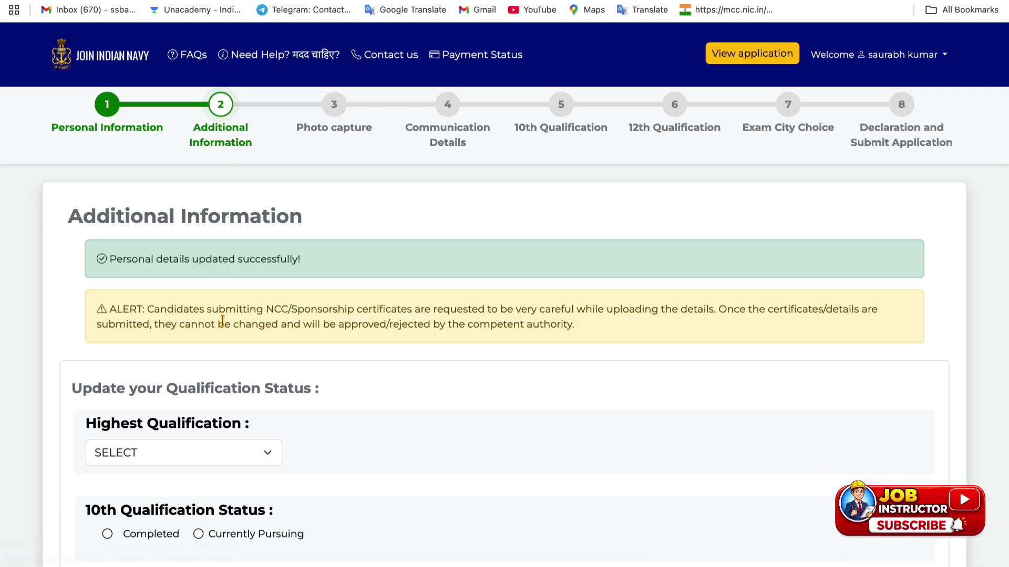
Set highest qualification to Senior Secondary and mark both 10th and 12th as Completed
scroll(222, 320, "down", 3)
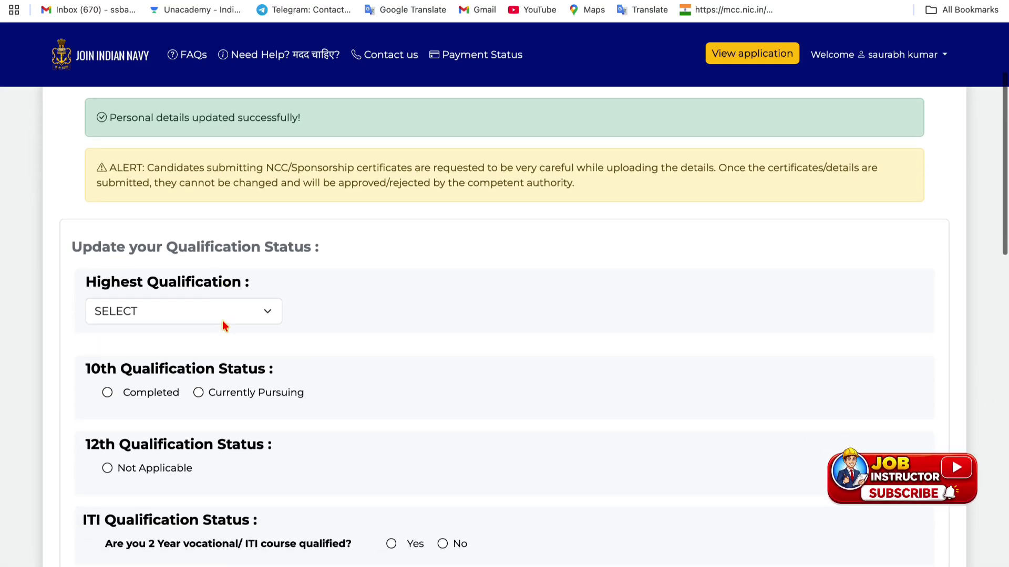
left_click(222, 321)
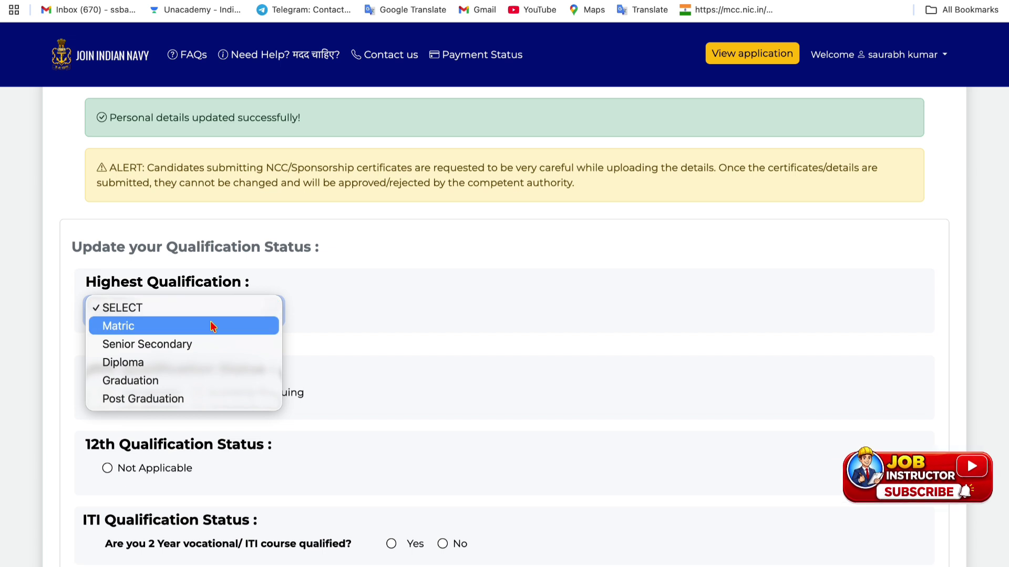
left_click(184, 347)
scroll(350, 341, "down", 2)
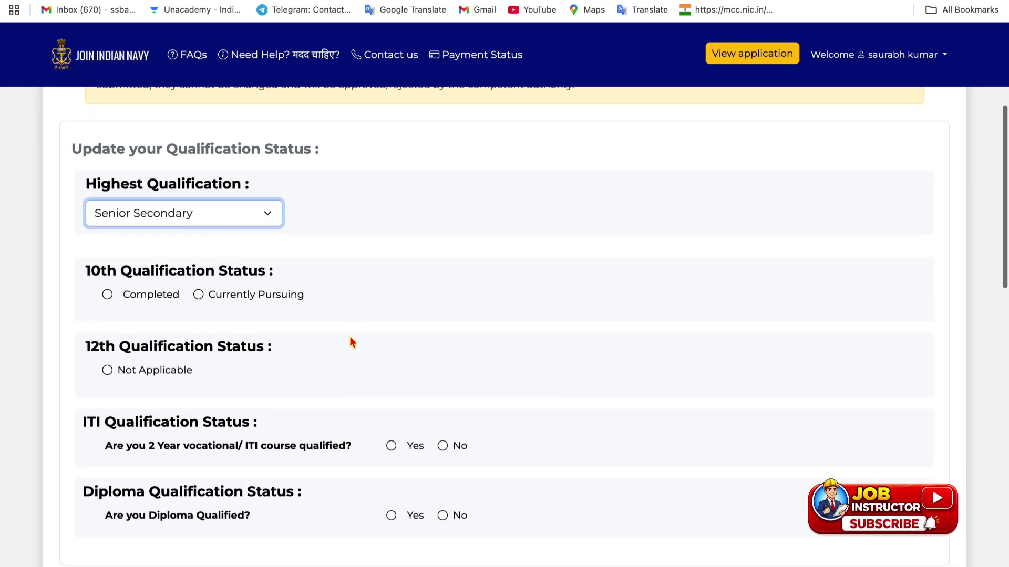
left_click(107, 294)
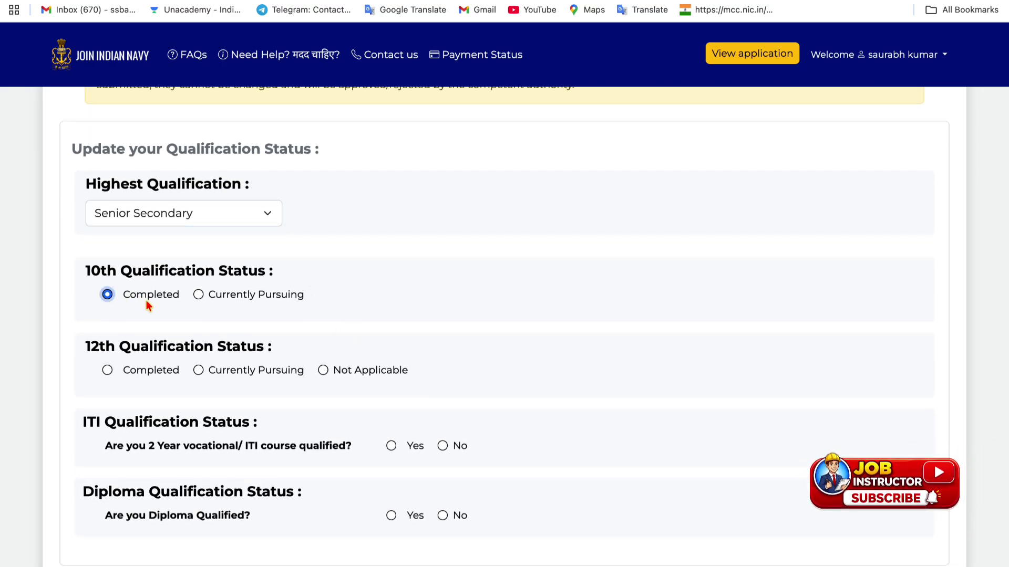
scroll(155, 354, "down", 1)
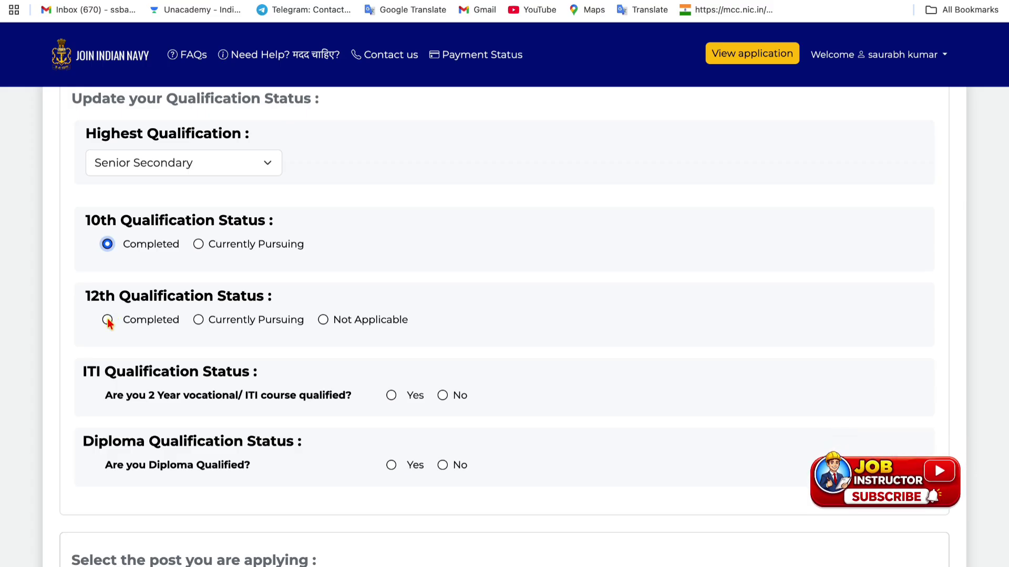
left_click(199, 321)
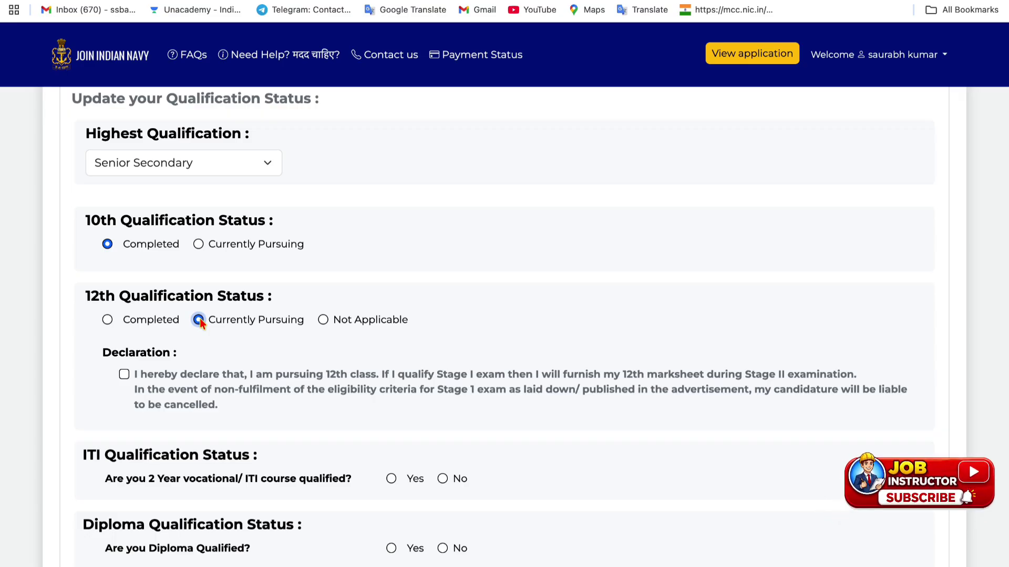
left_click(322, 321)
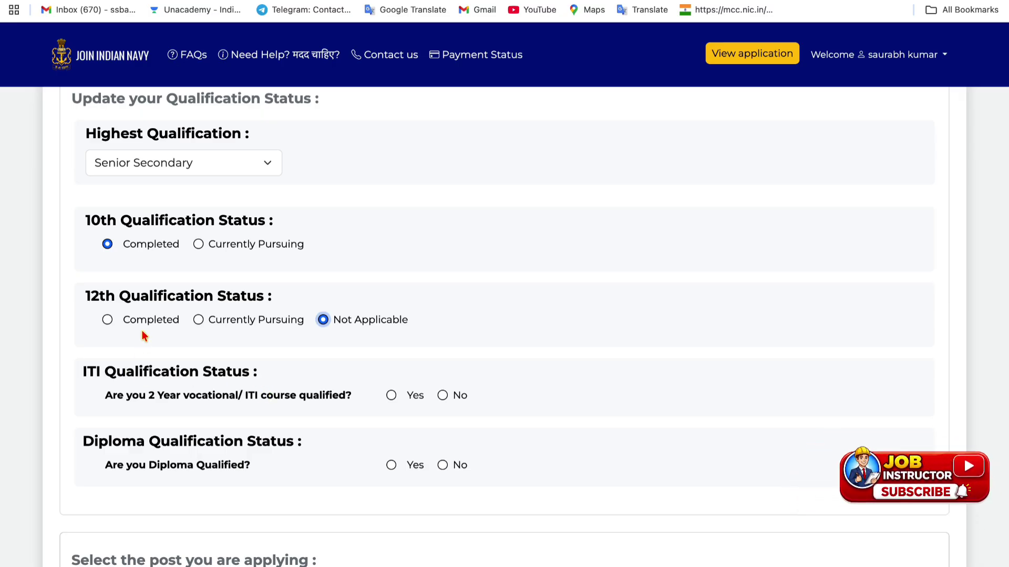
left_click(108, 321)
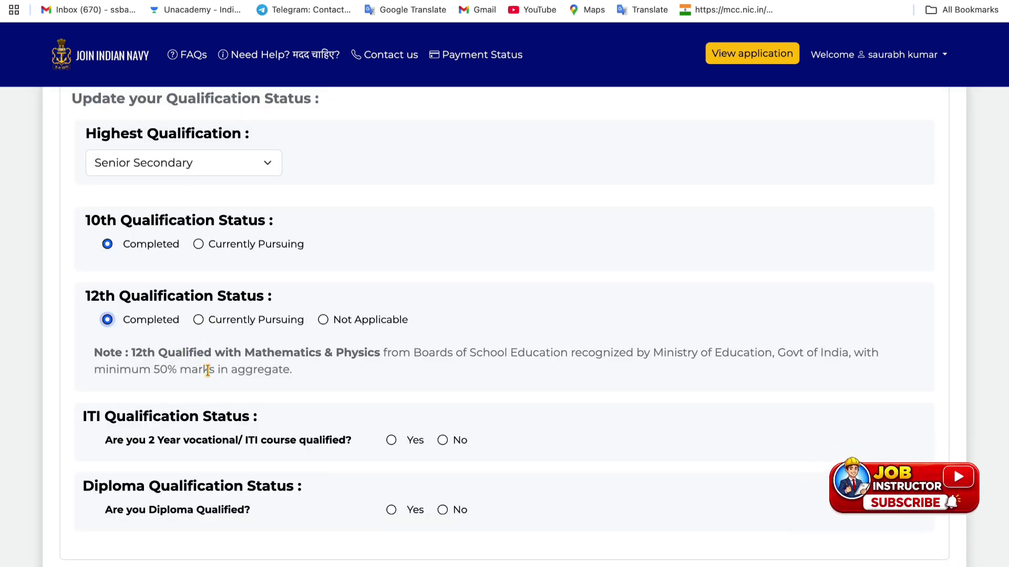
Review the 12th Mathematics & Physics and minimum 50% marks requirements
scroll(207, 367, "down", 2)
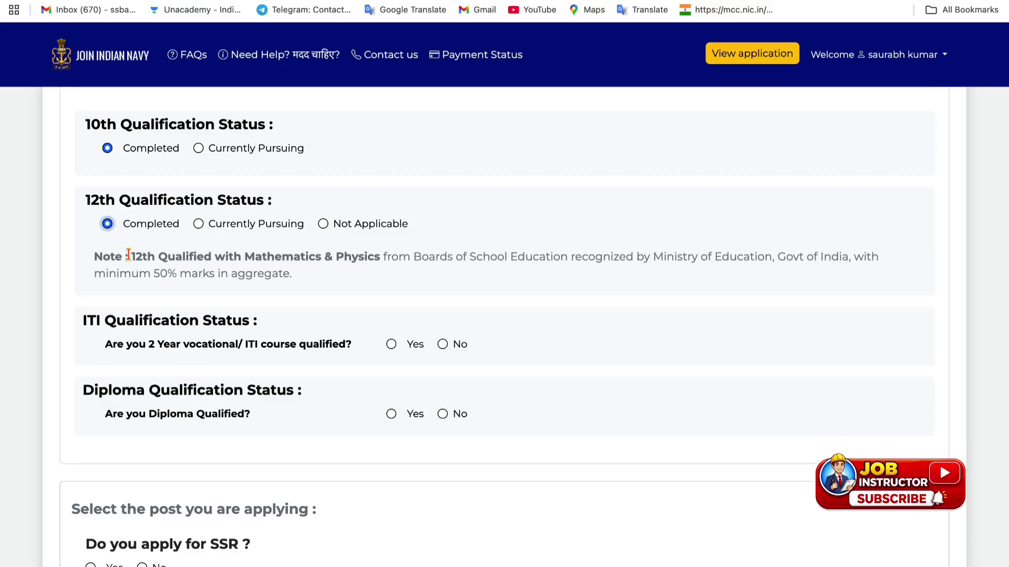
left_click_drag(133, 256, 866, 251)
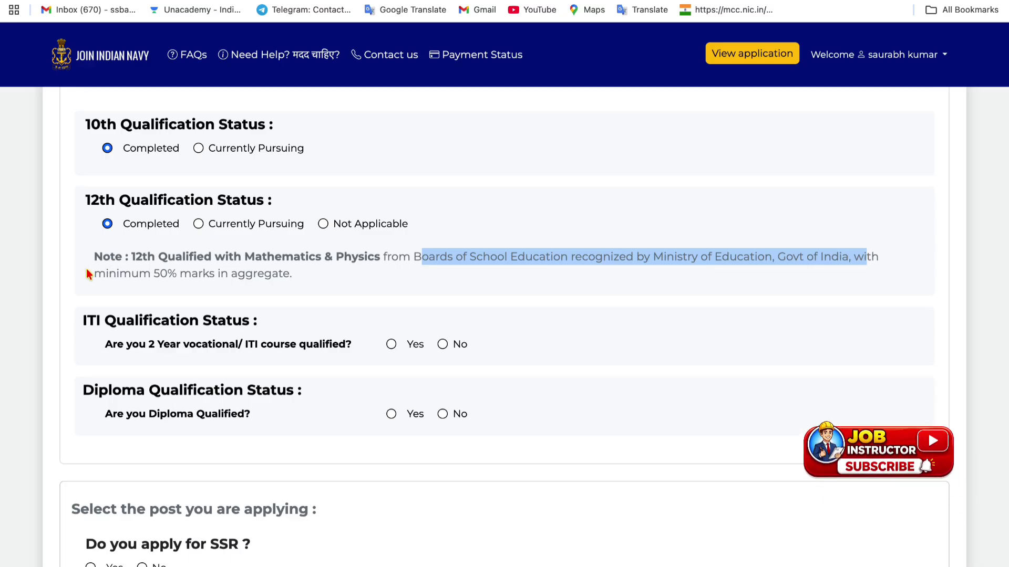
left_click_drag(94, 274, 295, 280)
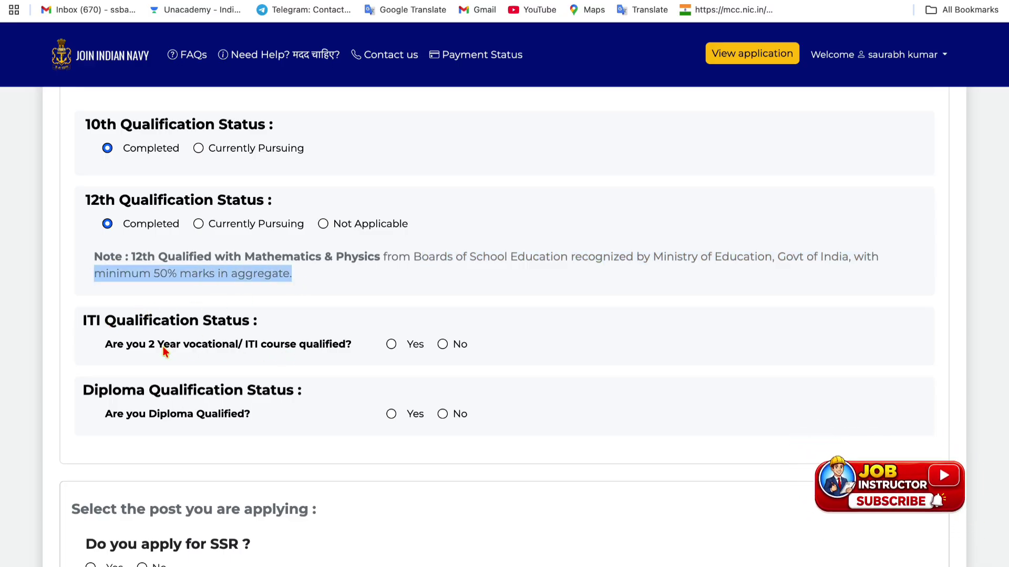
Answer No to both the ITI course and Diploma questions
left_click(391, 344)
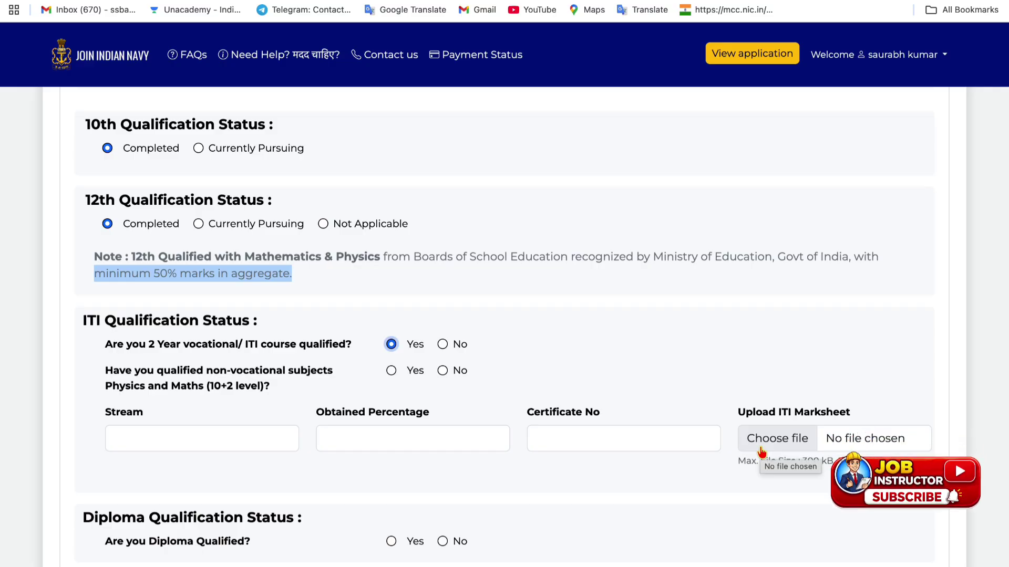
left_click(442, 345)
scroll(308, 414, "down", 2)
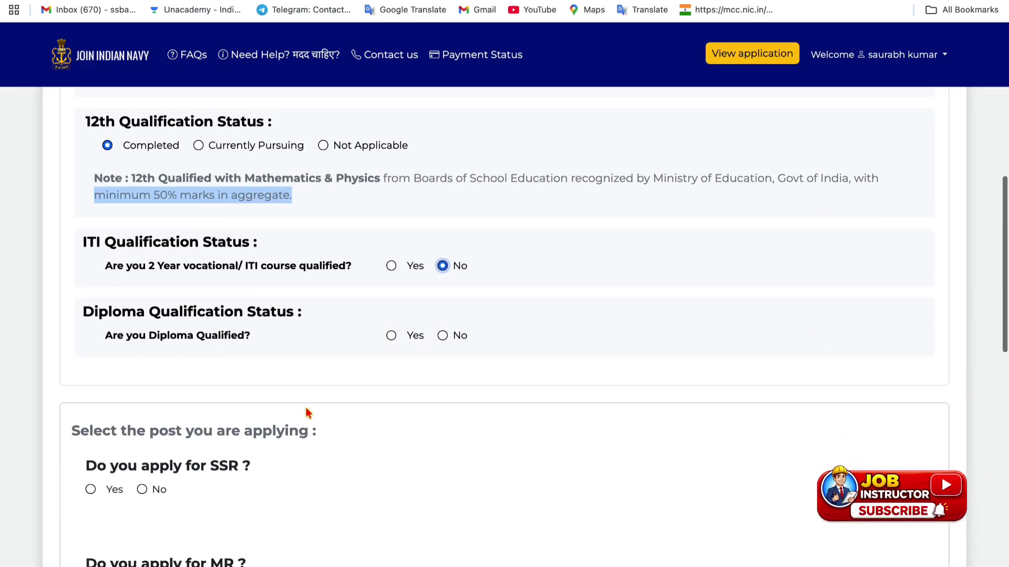
left_click(392, 337)
left_click(204, 383)
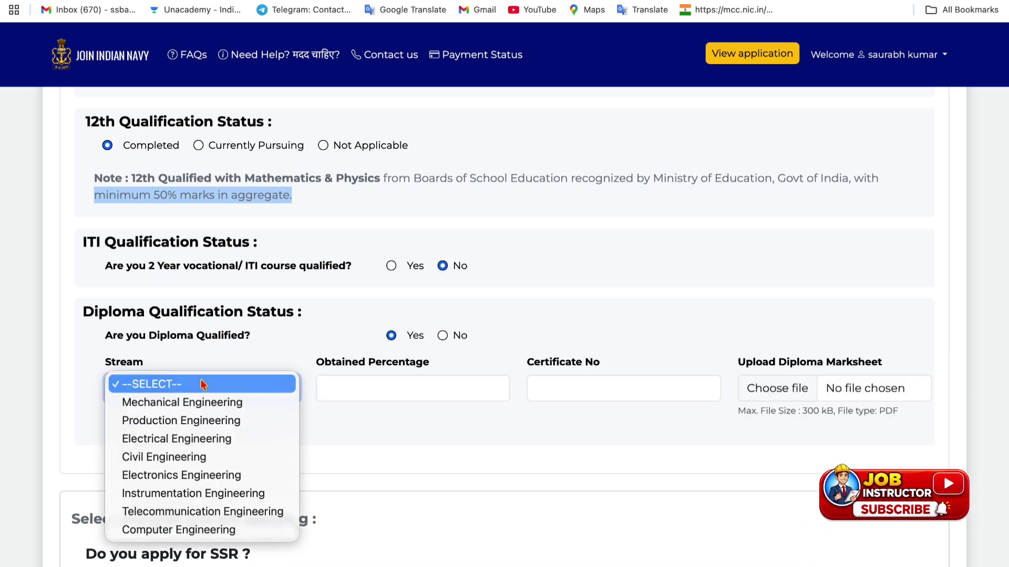
left_click(382, 414)
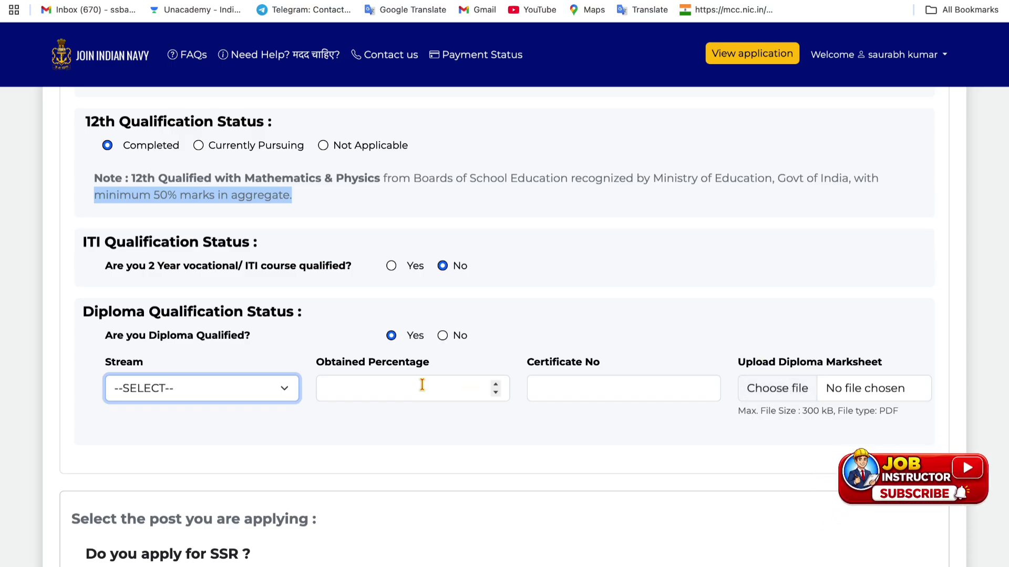
left_click(442, 335)
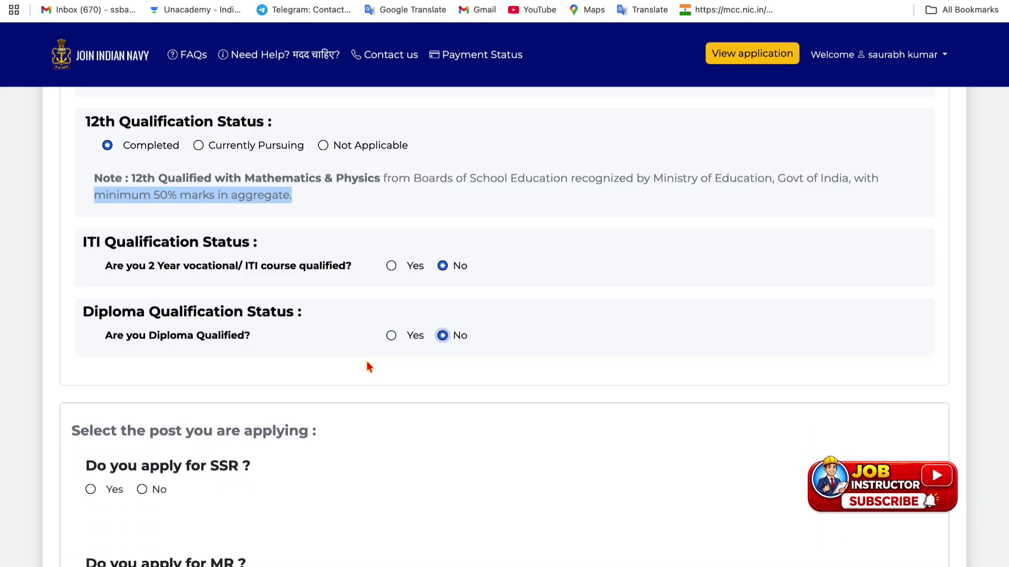
scroll(366, 370, "down", 3)
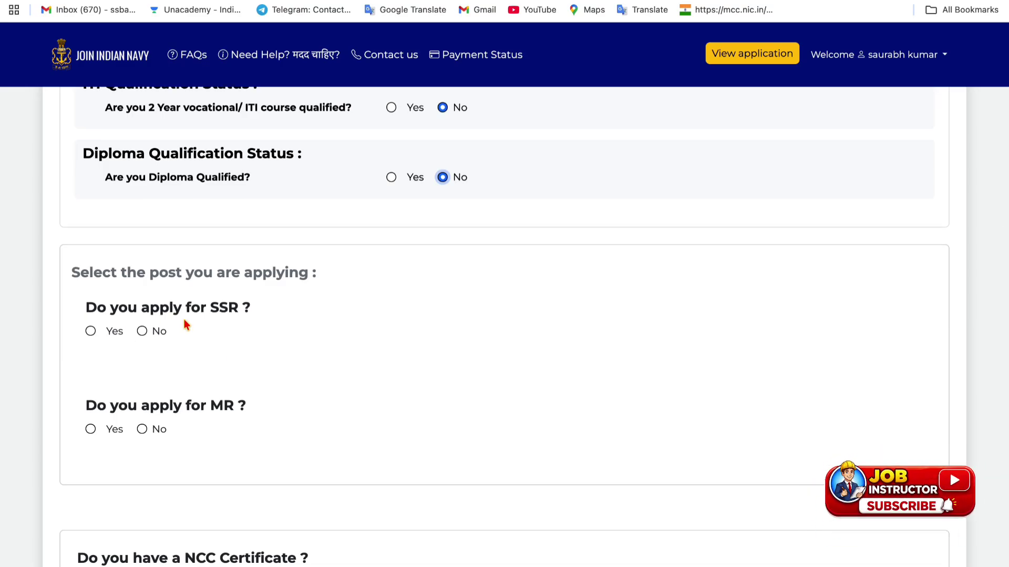
Apply for SSR as a non-sponsored candidate and accept the SSR declaration
left_click_drag(210, 306, 241, 306)
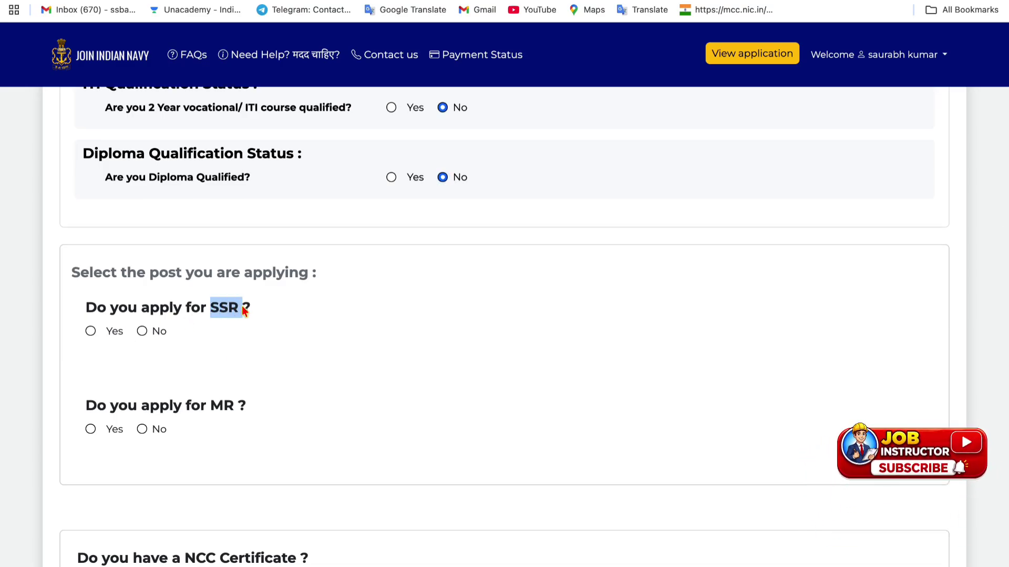
left_click(90, 331)
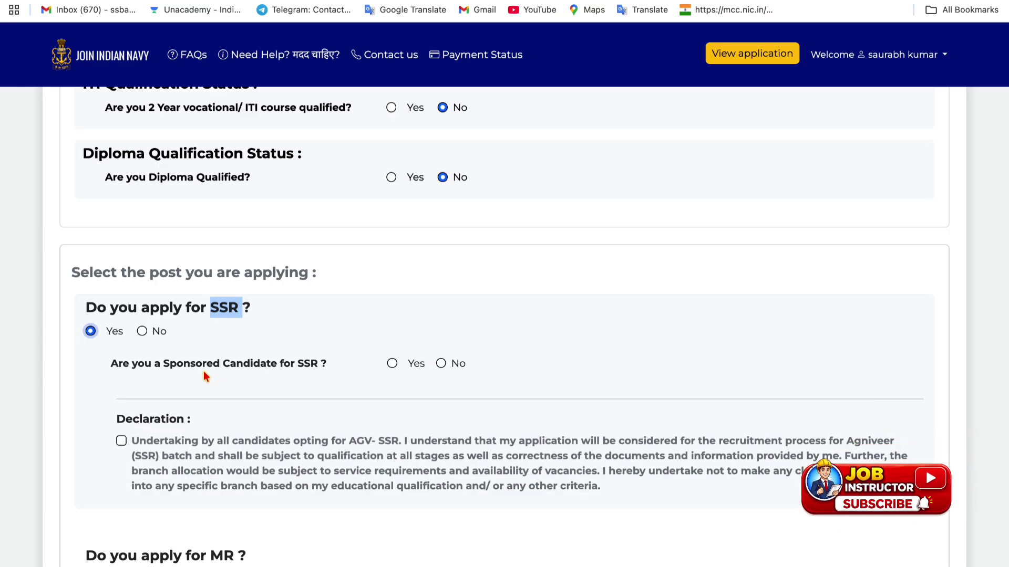
left_click(392, 363)
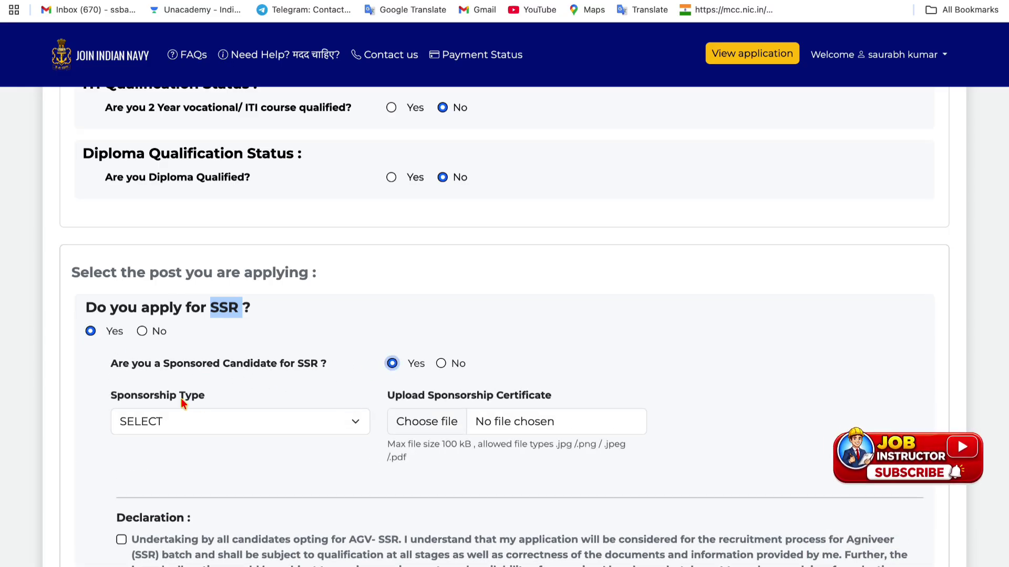
left_click(166, 421)
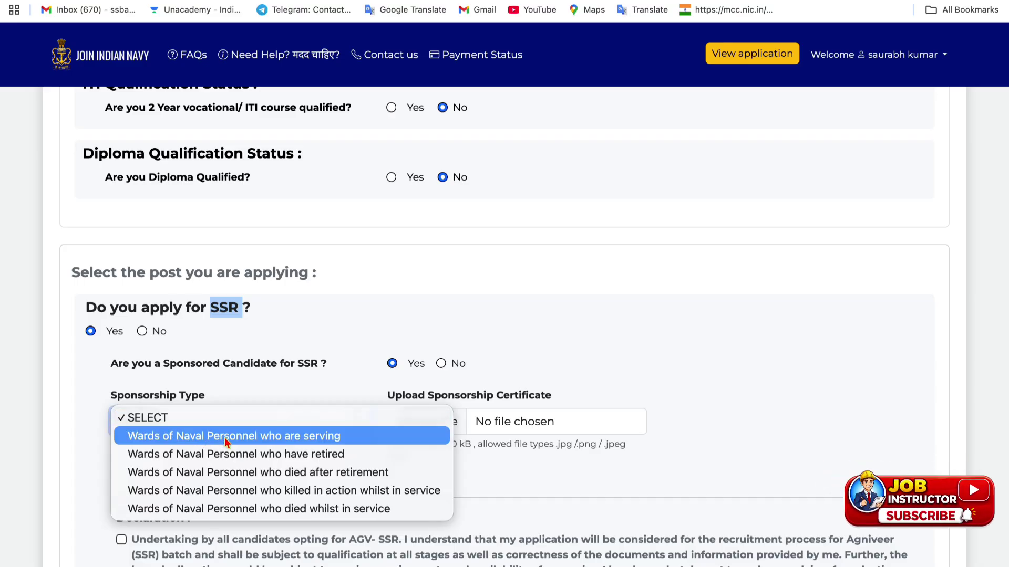
left_click(398, 389)
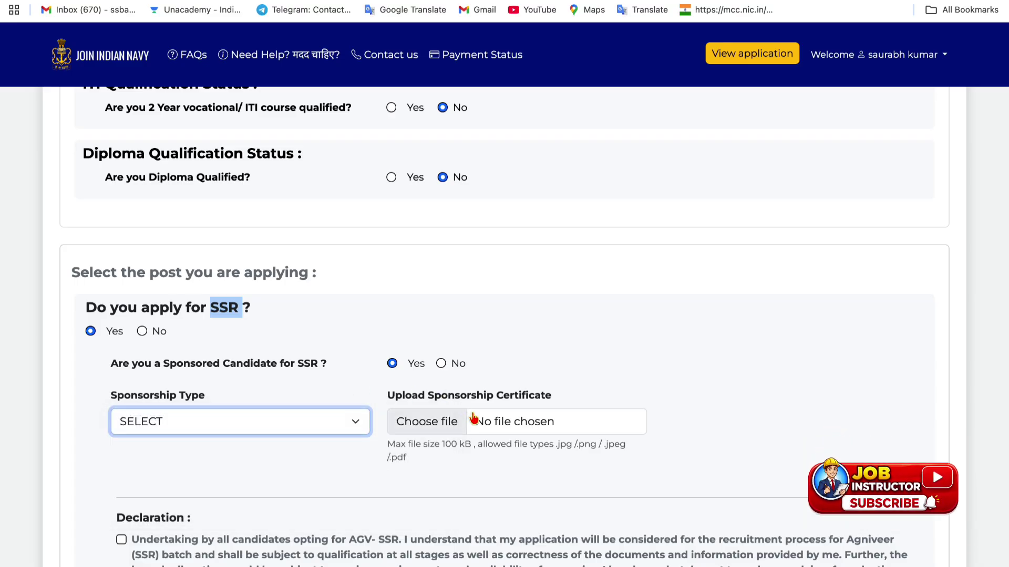
left_click(440, 364)
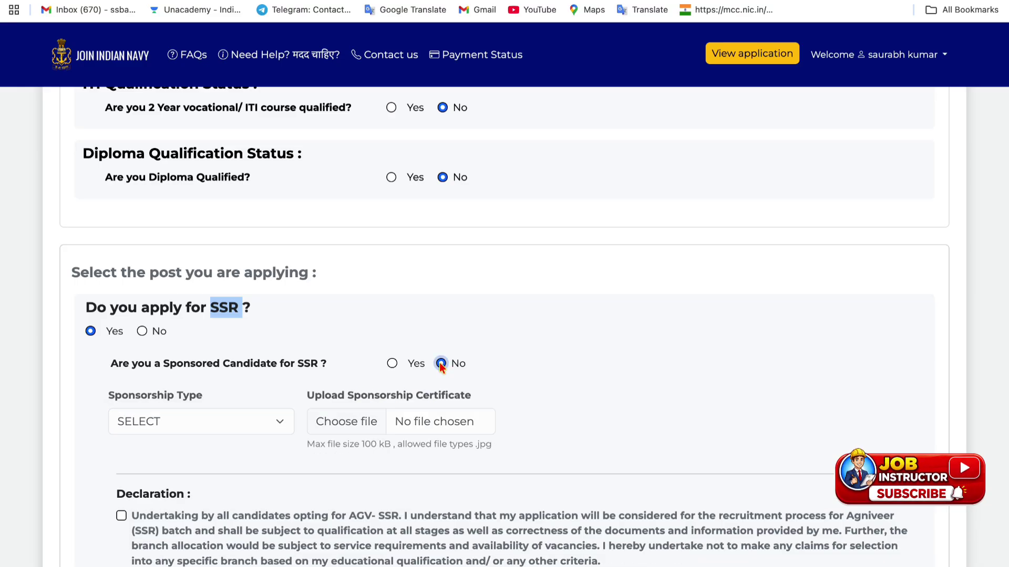
scroll(235, 361, "down", 2)
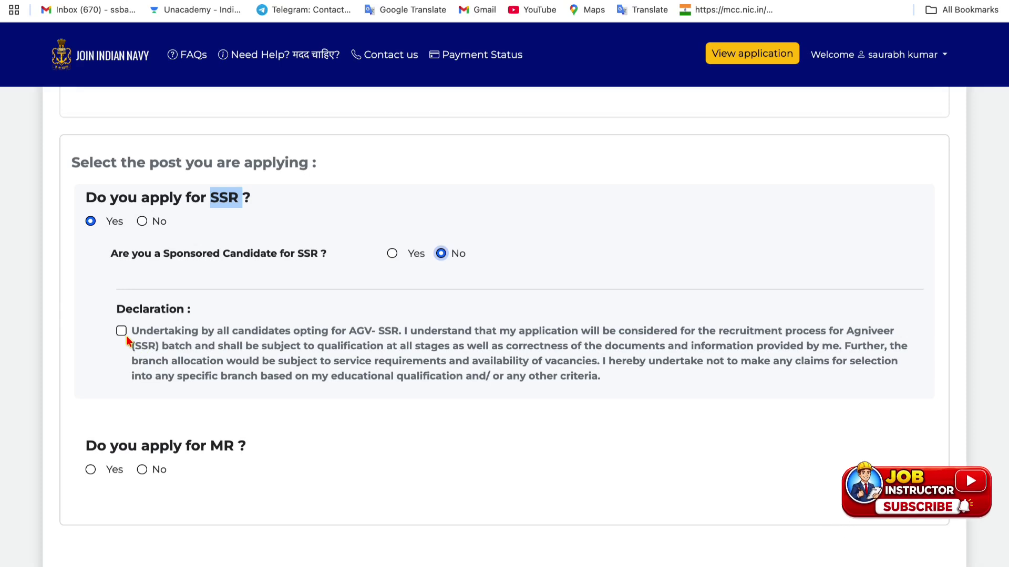
left_click(125, 335)
Apply for MR with preferences Hygienist, Steward, then Chef
scroll(125, 334, "down", 2)
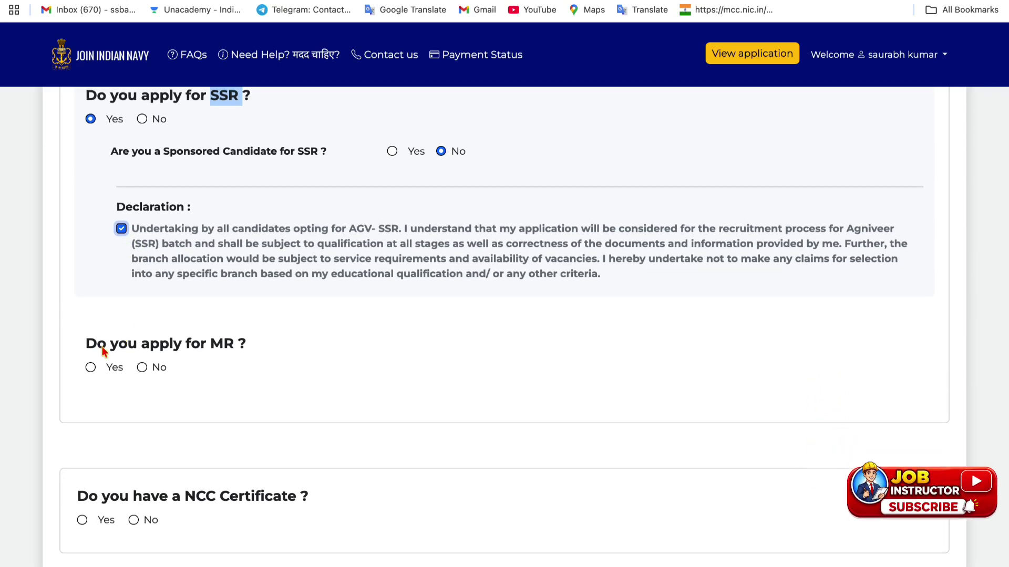
left_click(90, 367)
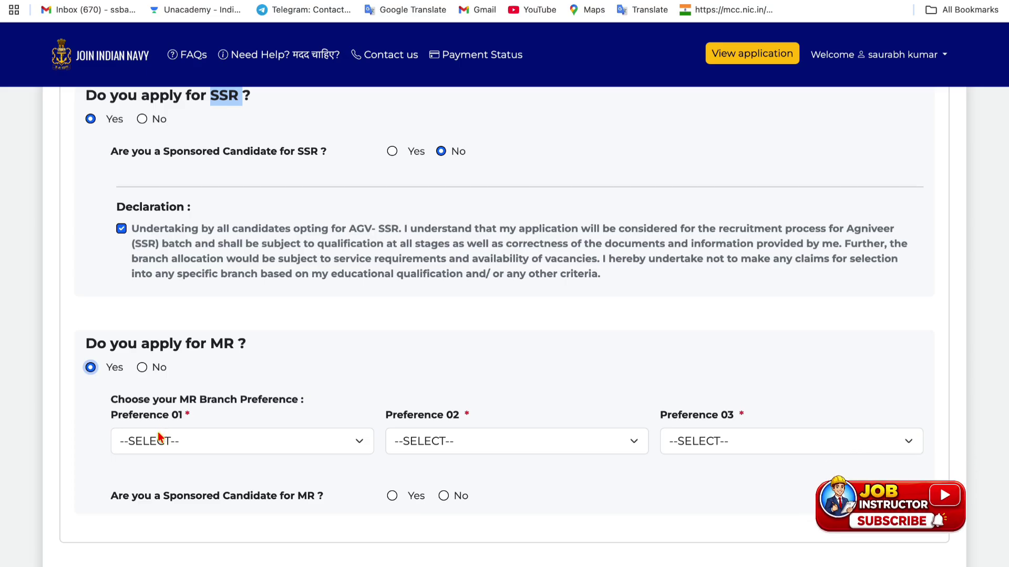
scroll(420, 446, "down", 1)
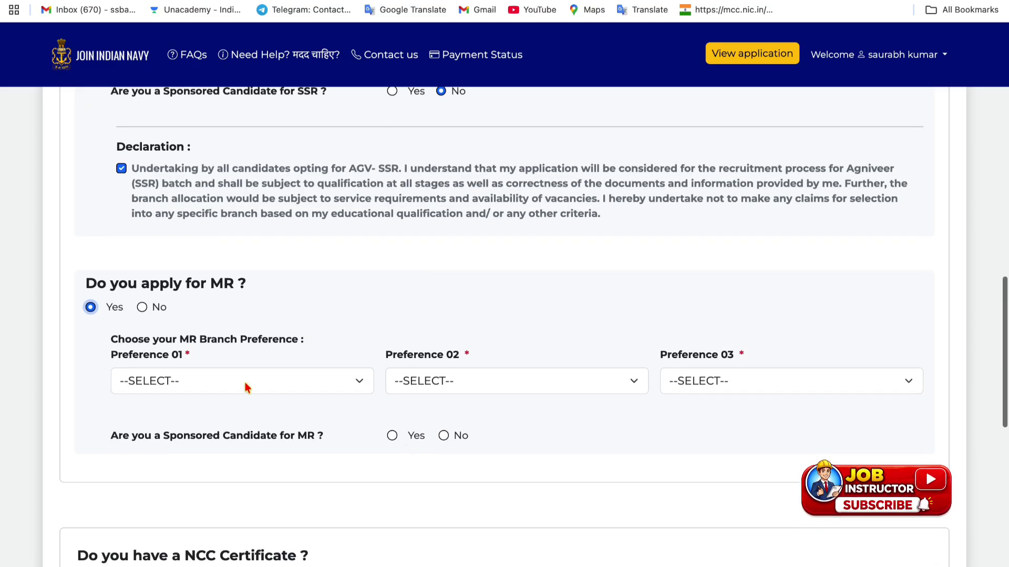
left_click(204, 384)
left_click(185, 411)
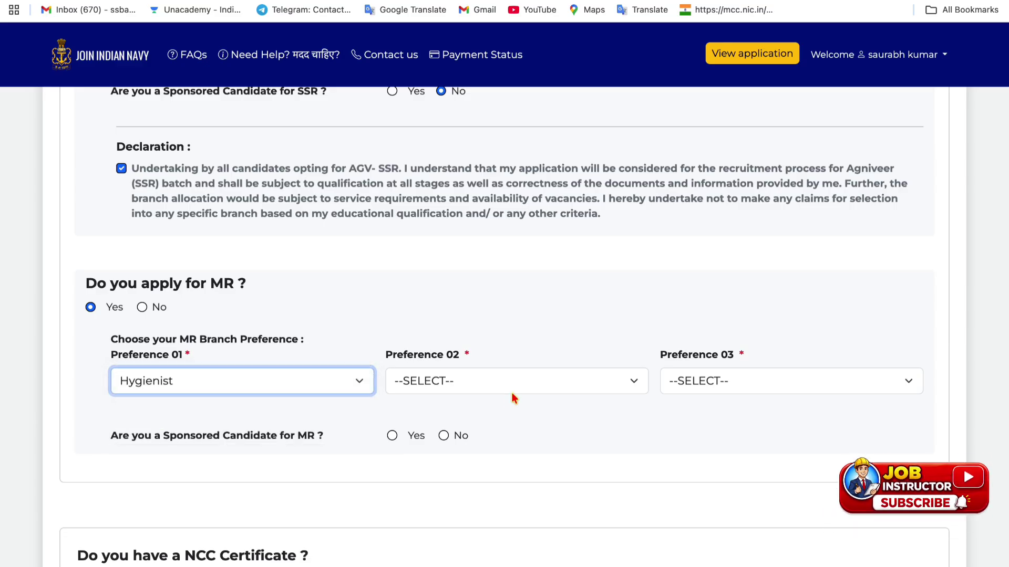
left_click(500, 383)
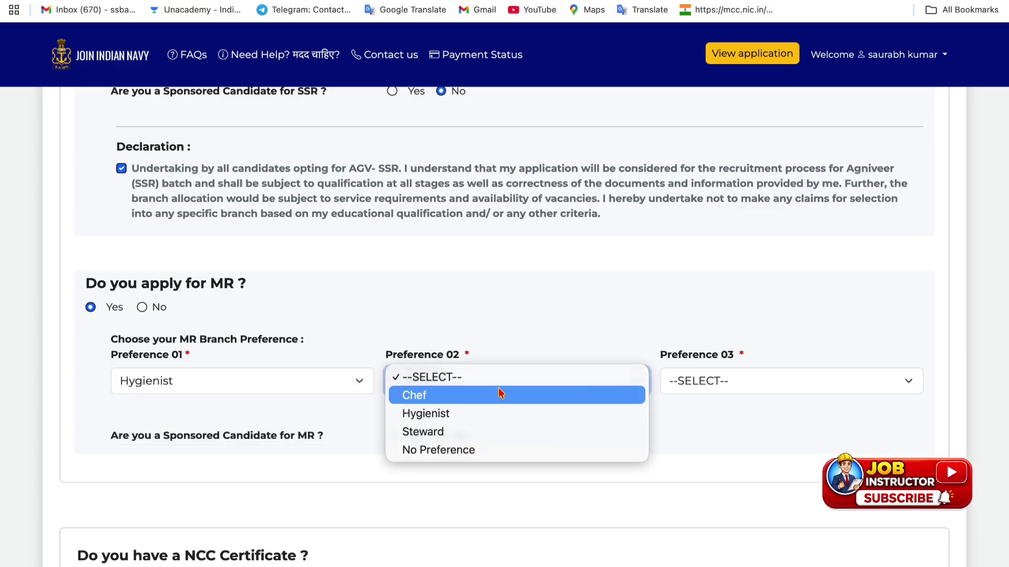
left_click(487, 426)
left_click(691, 379)
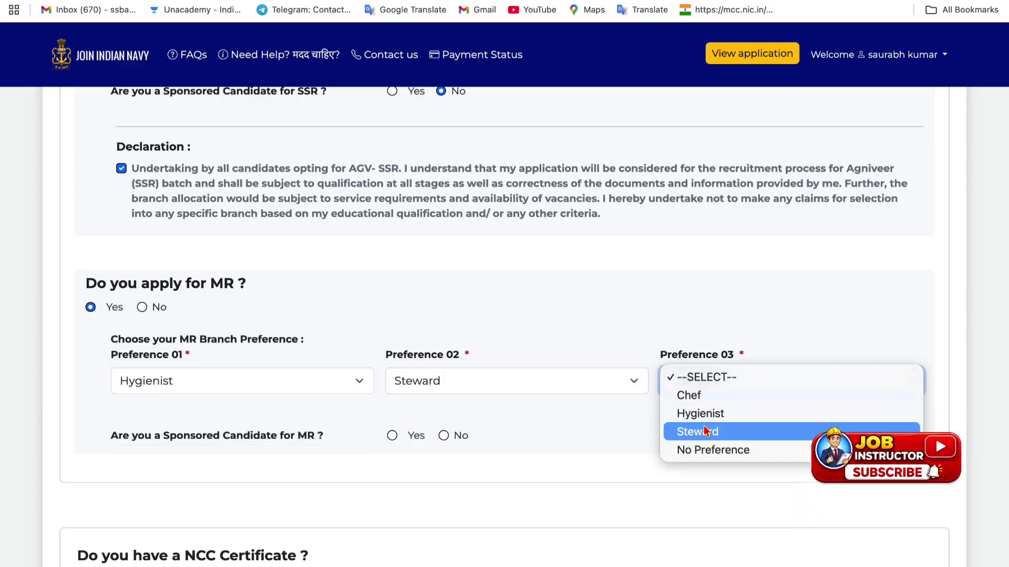
left_click(719, 448)
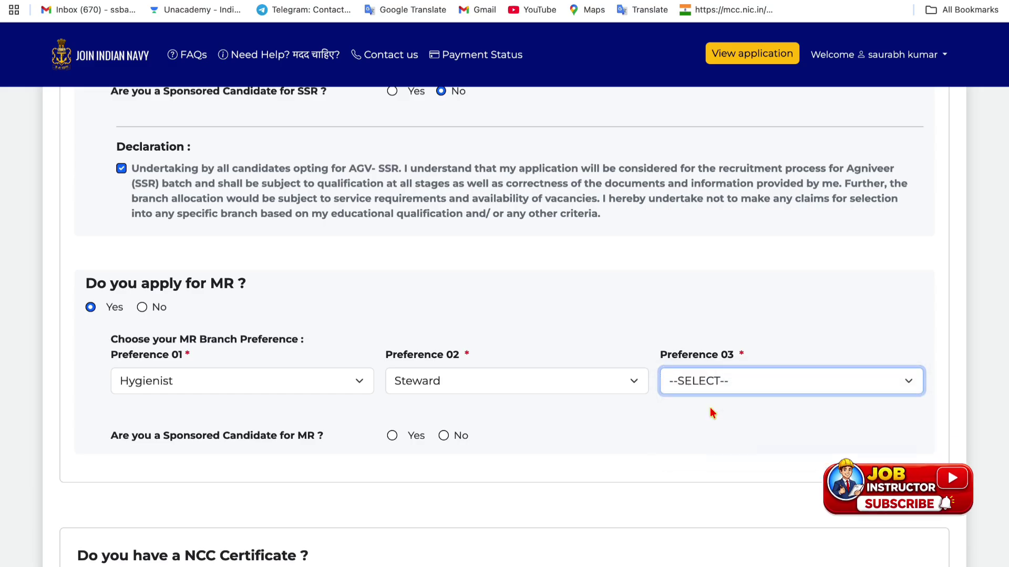
left_click(709, 381)
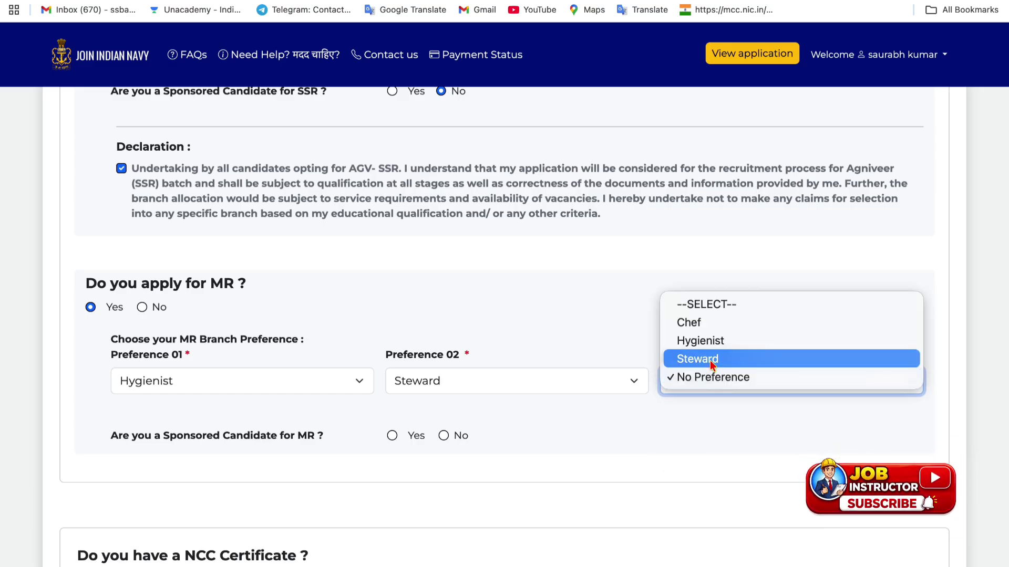
left_click(722, 324)
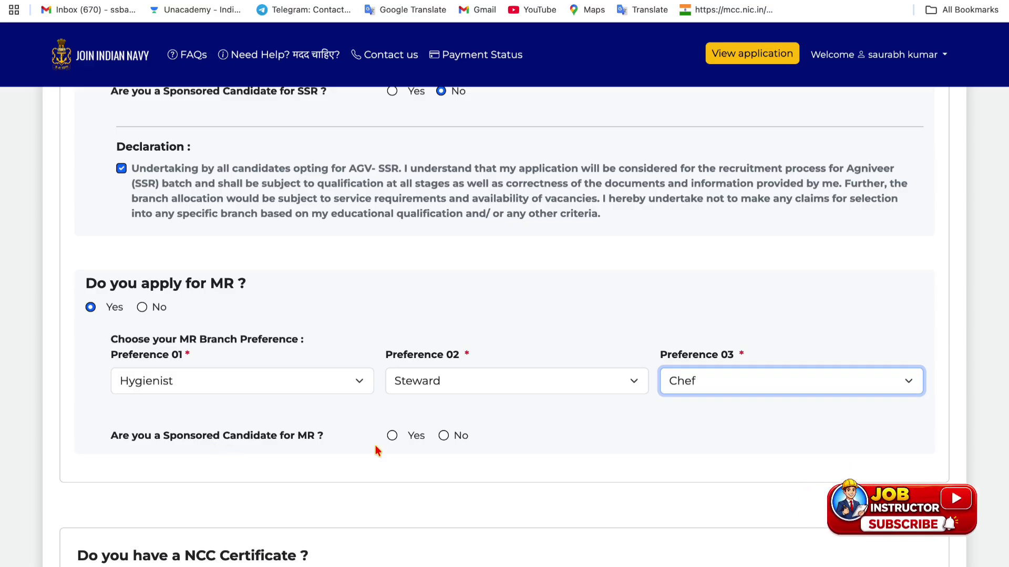
Mark not a sponsored candidate for MR
left_click(392, 436)
scroll(379, 515, "down", 1)
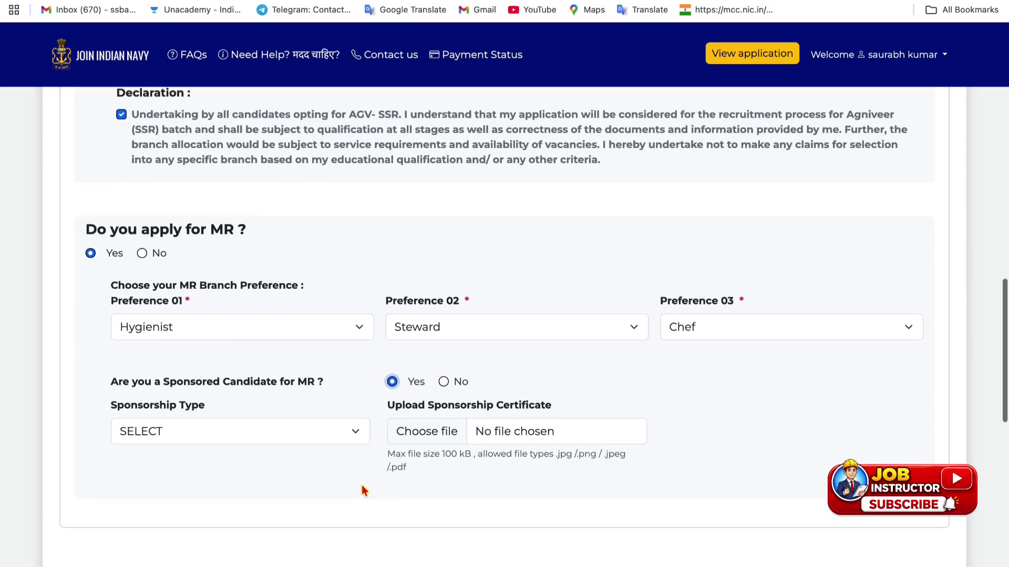
left_click(444, 371)
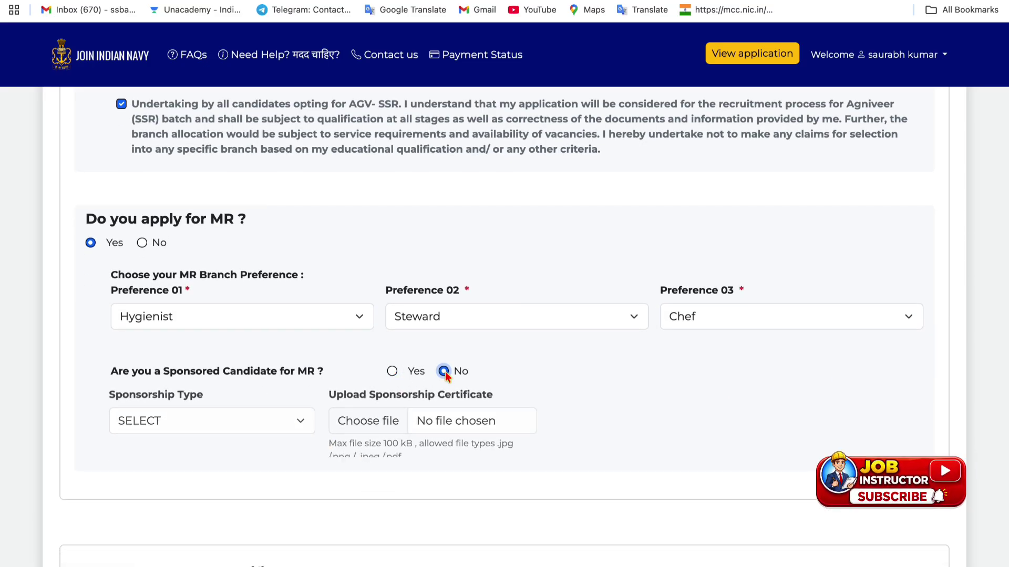
Reselect Yes for SSR, No for SSR sponsorship, and re-tick the SSR declaration
scroll(295, 373, "up", 3)
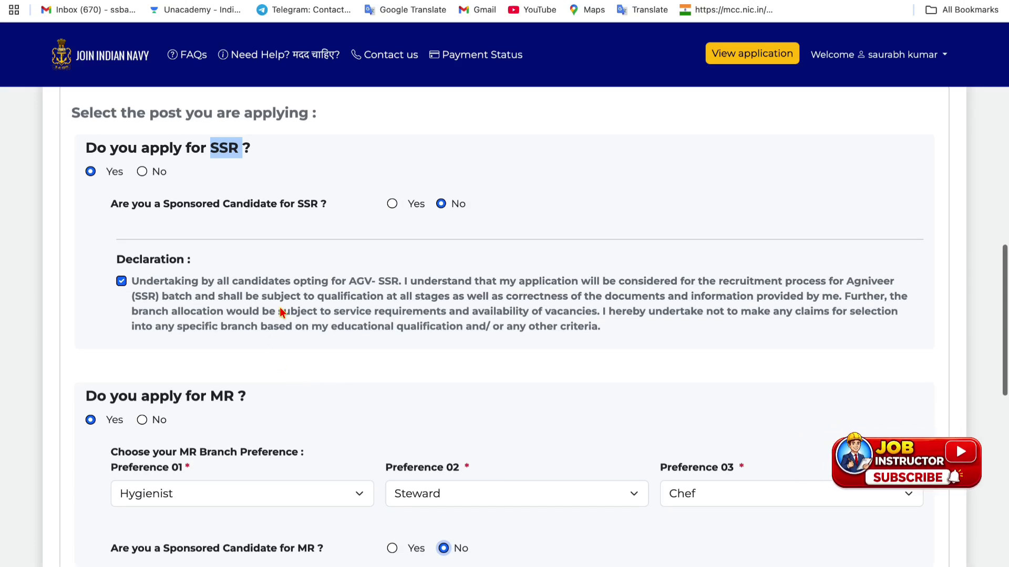
left_click(339, 172)
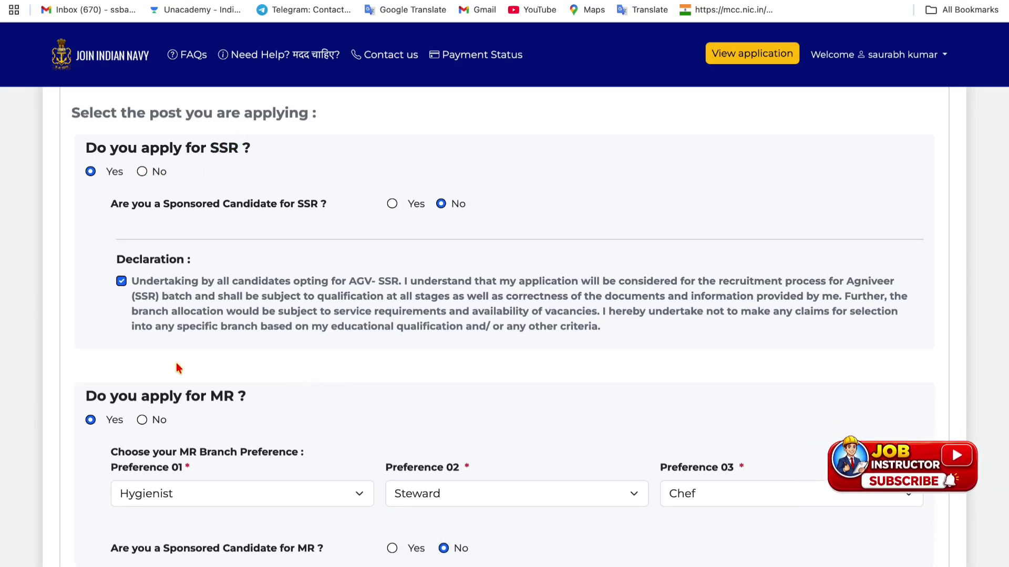
left_click(142, 172)
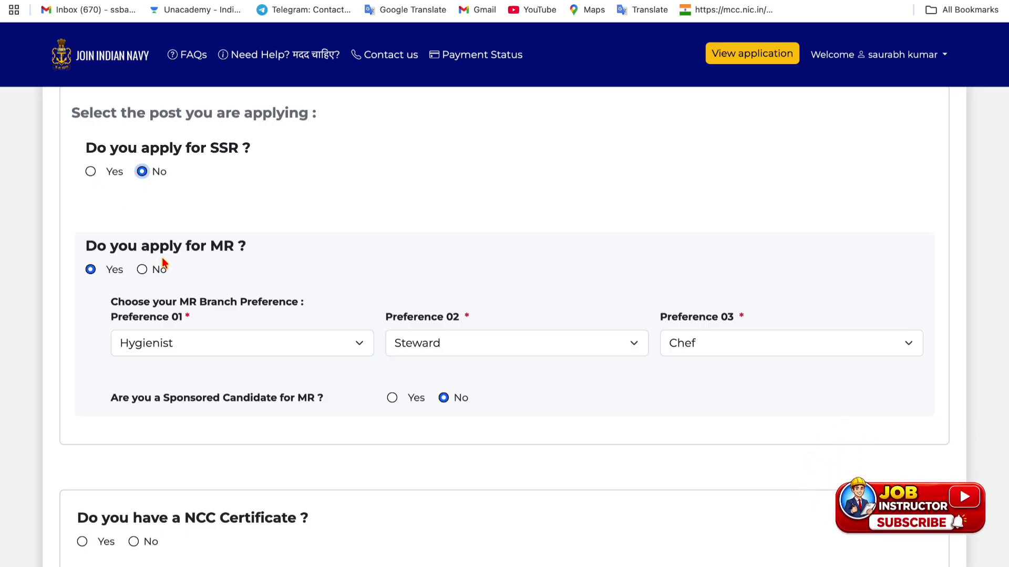
left_click(90, 171)
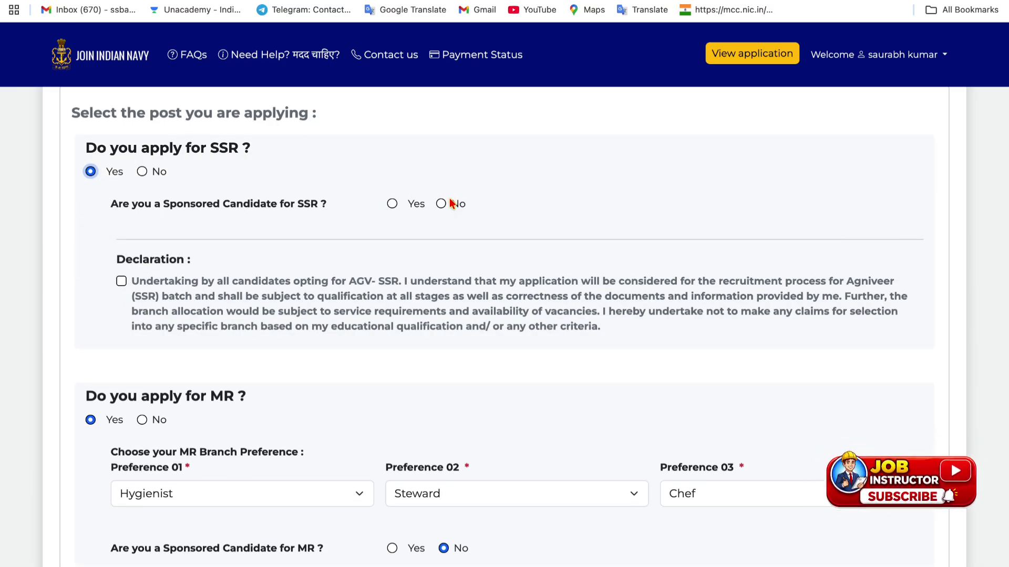
left_click(441, 204)
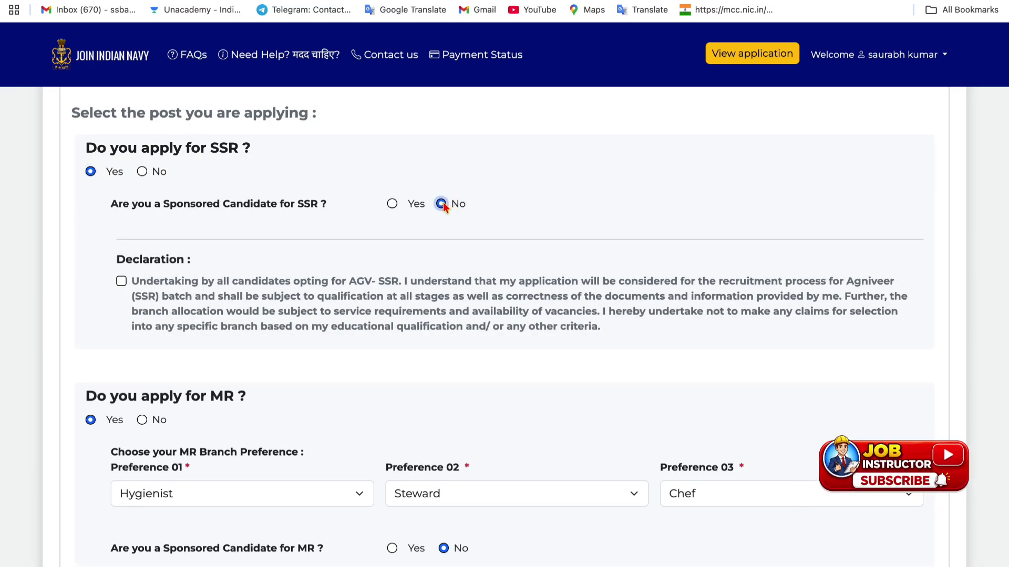
left_click(121, 281)
scroll(224, 284, "down", 6)
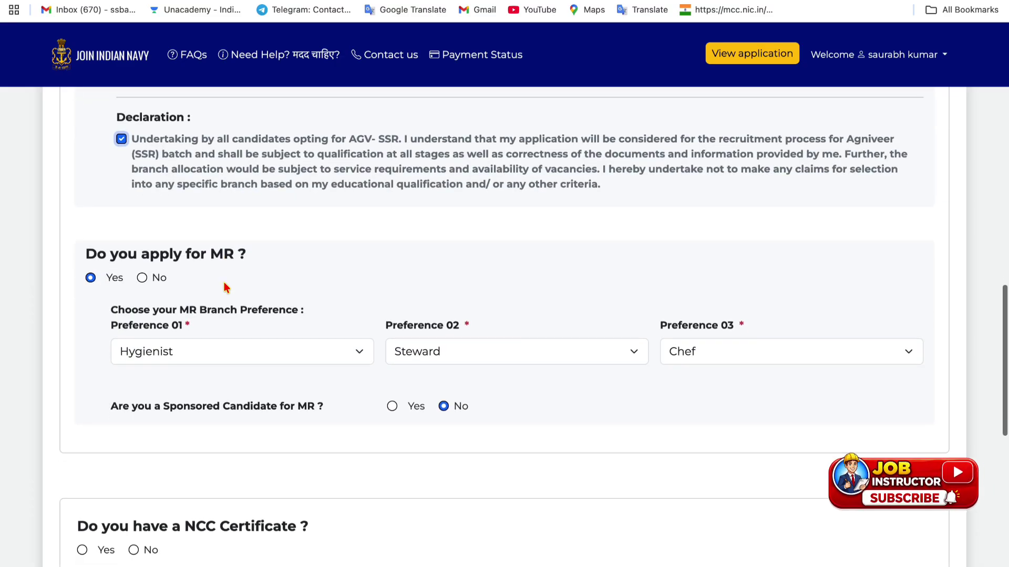
scroll(224, 287, "down", 2)
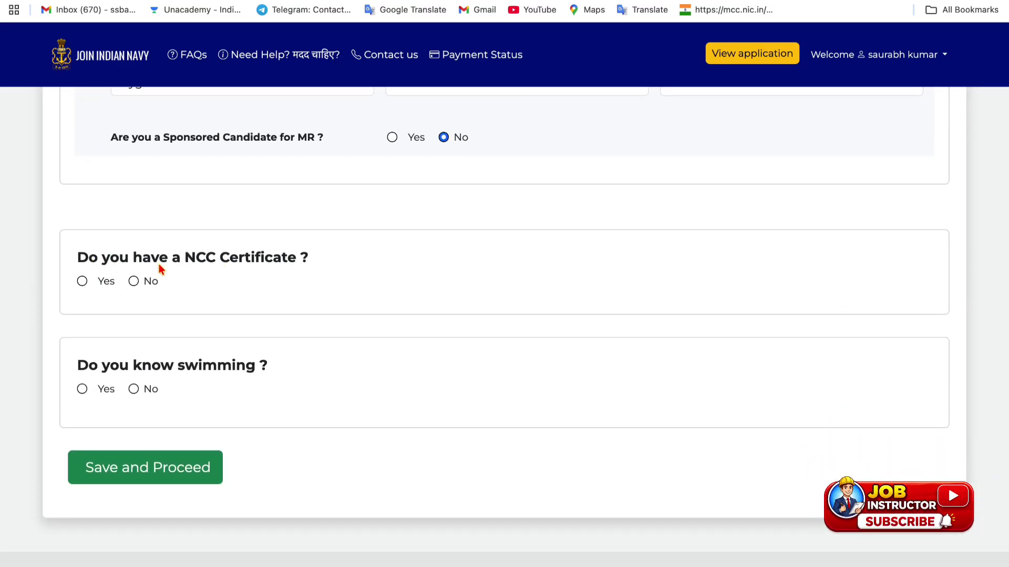
Answer No to the NCC certificate question and save the Additional Information with Save and Proceed
left_click(82, 281)
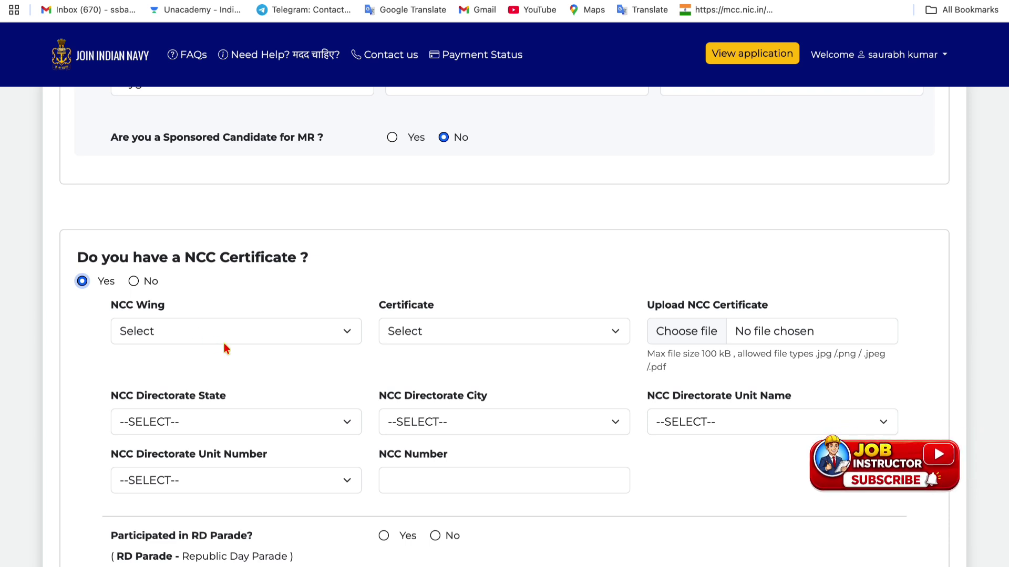
scroll(224, 349, "down", 2)
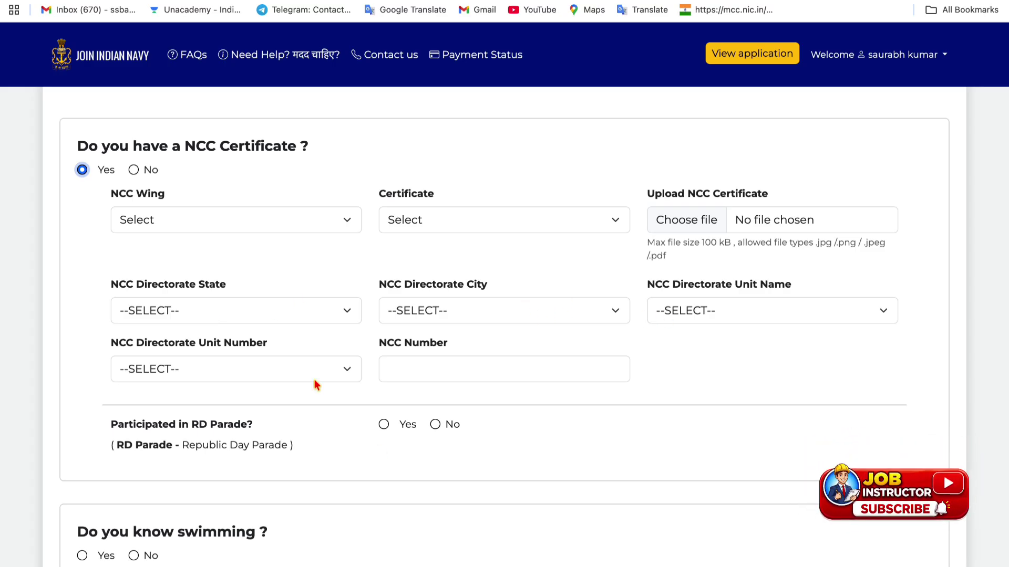
left_click(134, 169)
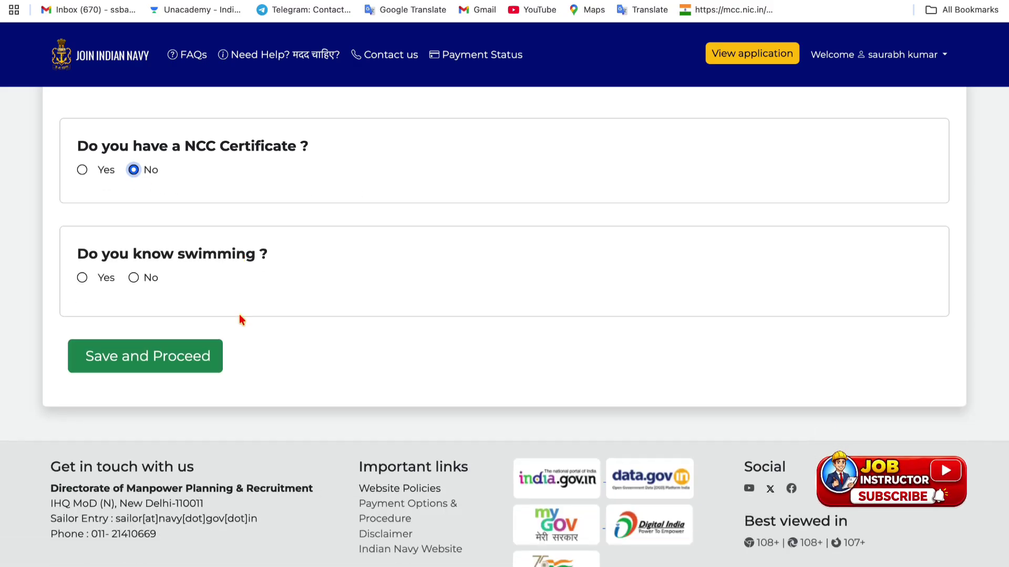
scroll(241, 255, "down", 1)
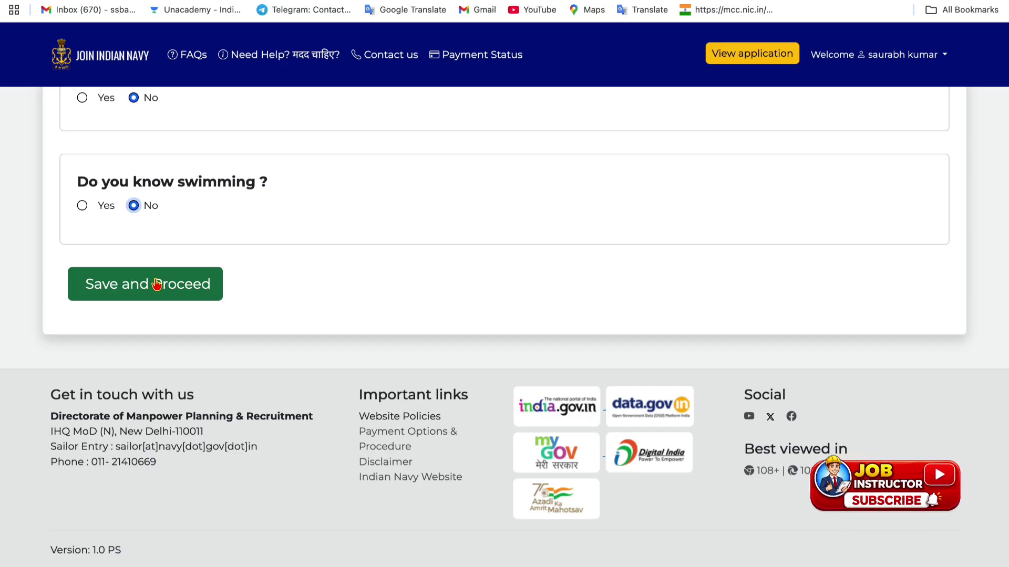
left_click(156, 284)
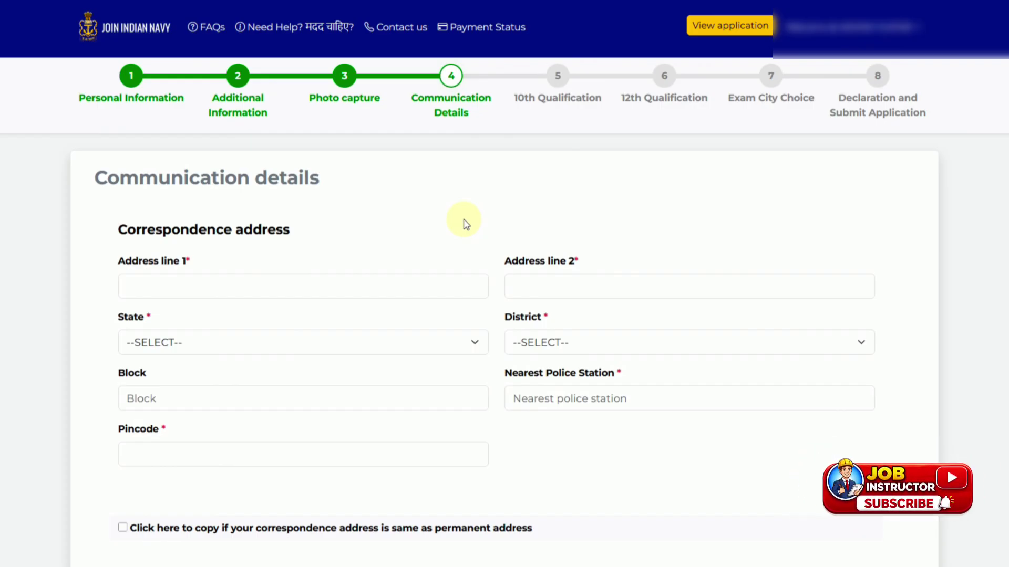
Scroll down the Communication details page to the permanent address fields
scroll(452, 315, "down", 7)
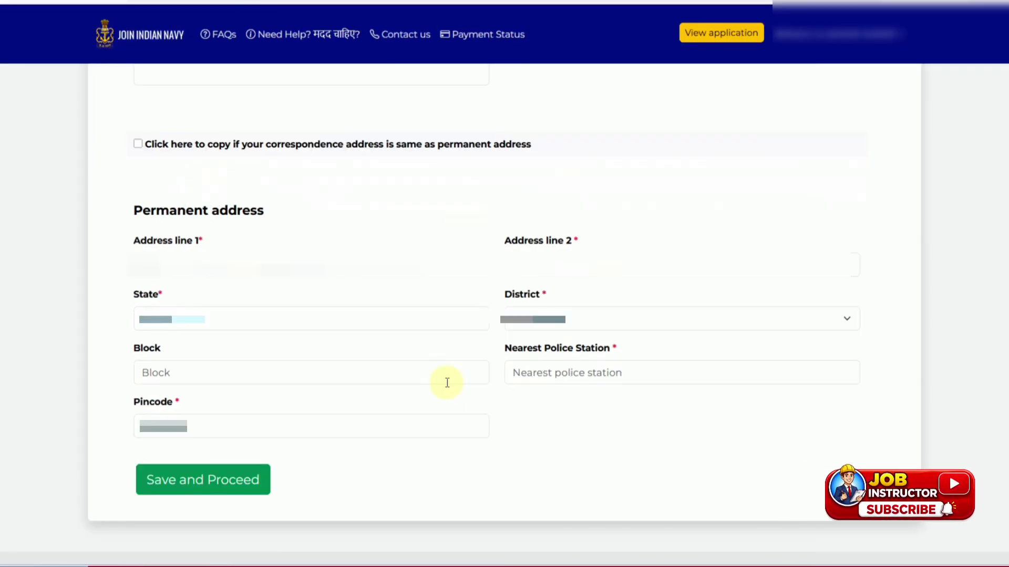